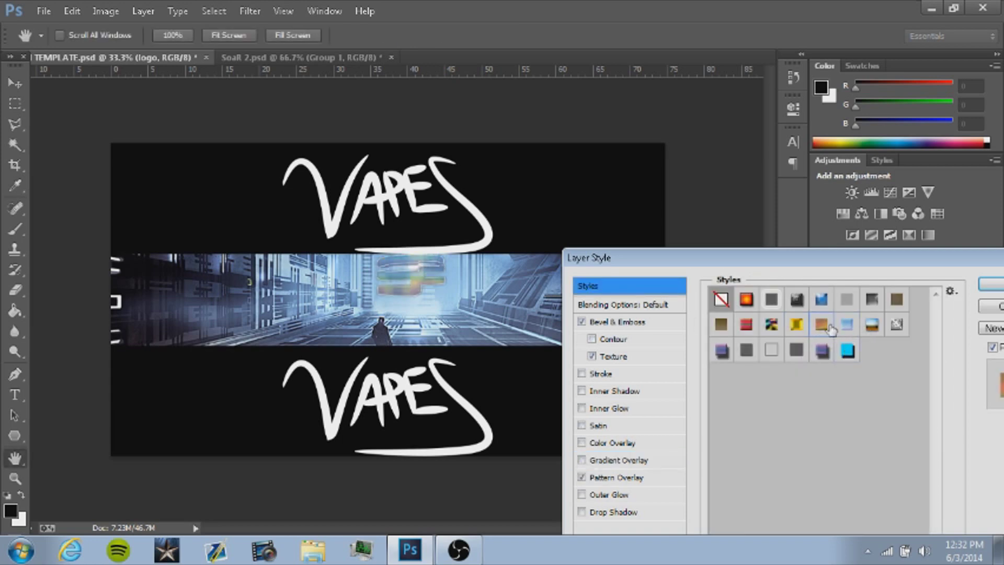
Step: Compare the preset layer styles on the logo layer and apply a dark grey color overlay look
{"action": "left_click", "coordinate": [777, 355]}
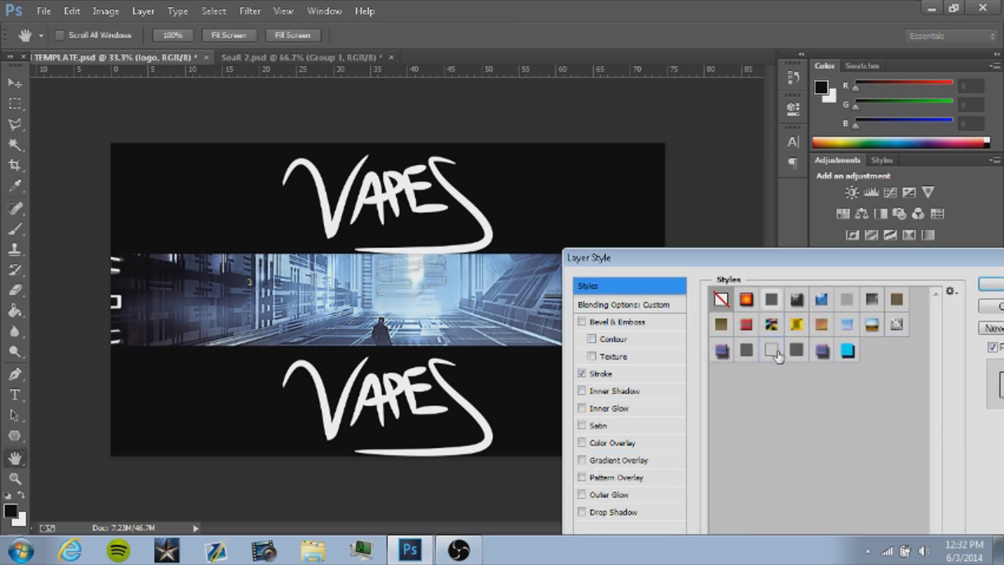
{"action": "left_click", "coordinate": [820, 357]}
{"action": "left_click", "coordinate": [822, 325]}
{"action": "left_click", "coordinate": [823, 303]}
{"action": "left_click", "coordinate": [771, 302]}
{"action": "left_click", "coordinate": [748, 302]}
{"action": "left_click", "coordinate": [843, 303]}
{"action": "left_click", "coordinate": [873, 303]}
{"action": "left_click", "coordinate": [893, 304]}
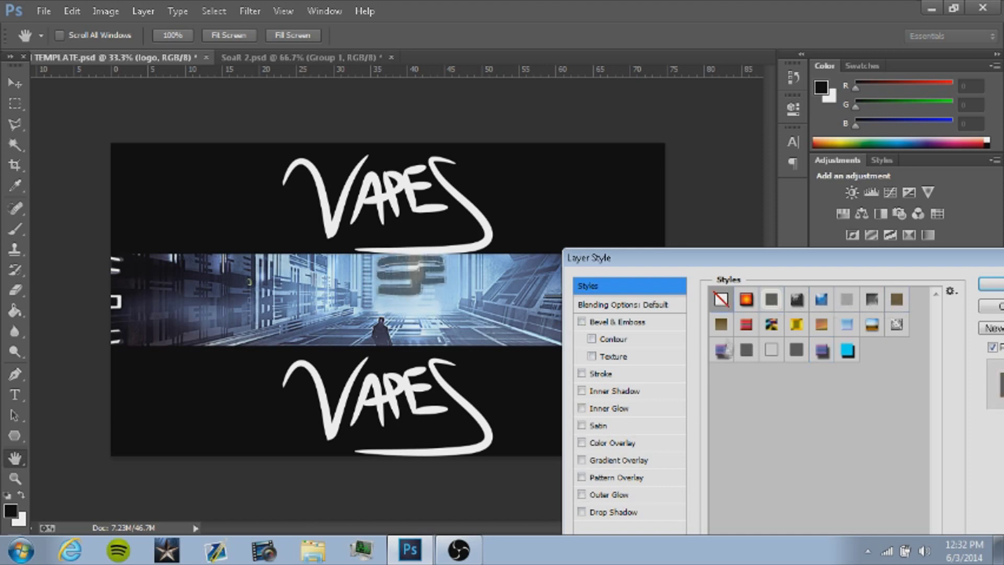
{"action": "left_click", "coordinate": [746, 300]}
{"action": "left_click", "coordinate": [824, 304]}
{"action": "left_click", "coordinate": [840, 303]}
{"action": "left_click", "coordinate": [889, 301]}
{"action": "left_click", "coordinate": [990, 285]}
Step: Reduce the opacity of Group 1, which holds the logo, to 31%
{"action": "left_click_drag", "start_coordinate": [433, 276], "coordinate": [436, 287]}
{"action": "key", "text": "ctrl+z"}
{"action": "left_click", "coordinate": [884, 357]}
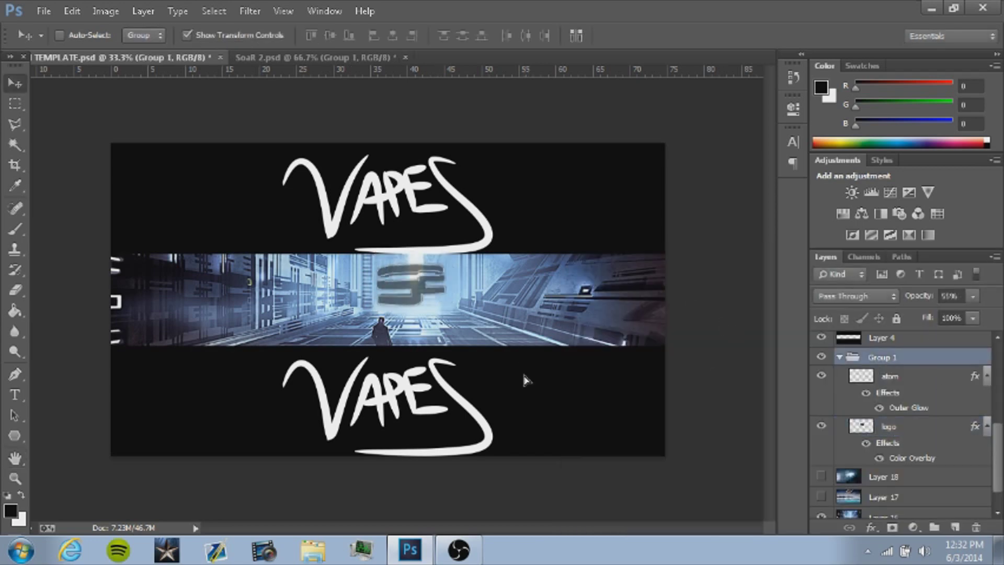
{"action": "left_click", "coordinate": [972, 296]}
{"action": "left_click_drag", "start_coordinate": [961, 313], "coordinate": [941, 314]}
Step: Add the text "WTYD" in Bebas, colored black (#000000), near the banner strip's right end and set its opacity to 100%
{"action": "key", "text": "t"}
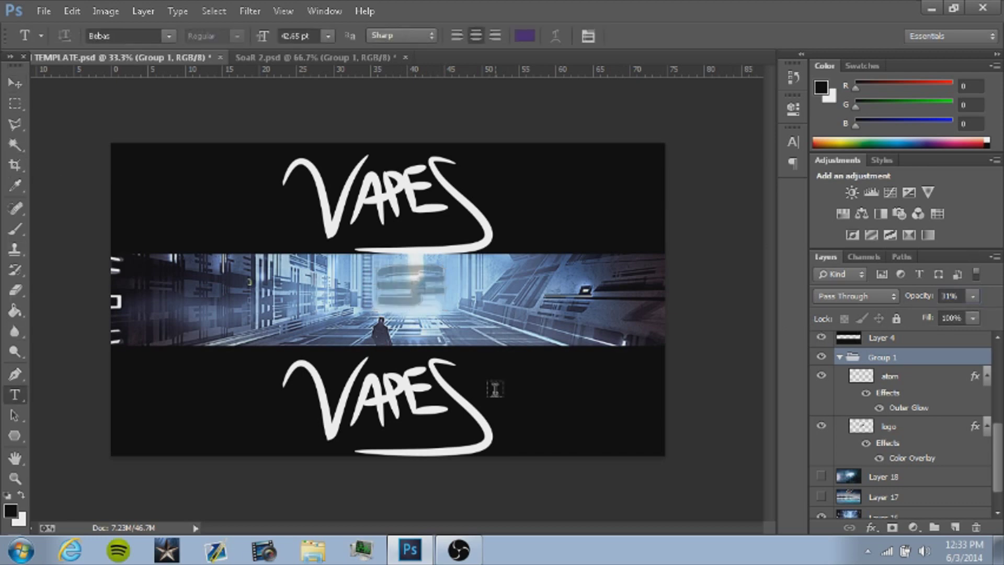
{"action": "left_click", "coordinate": [591, 312]}
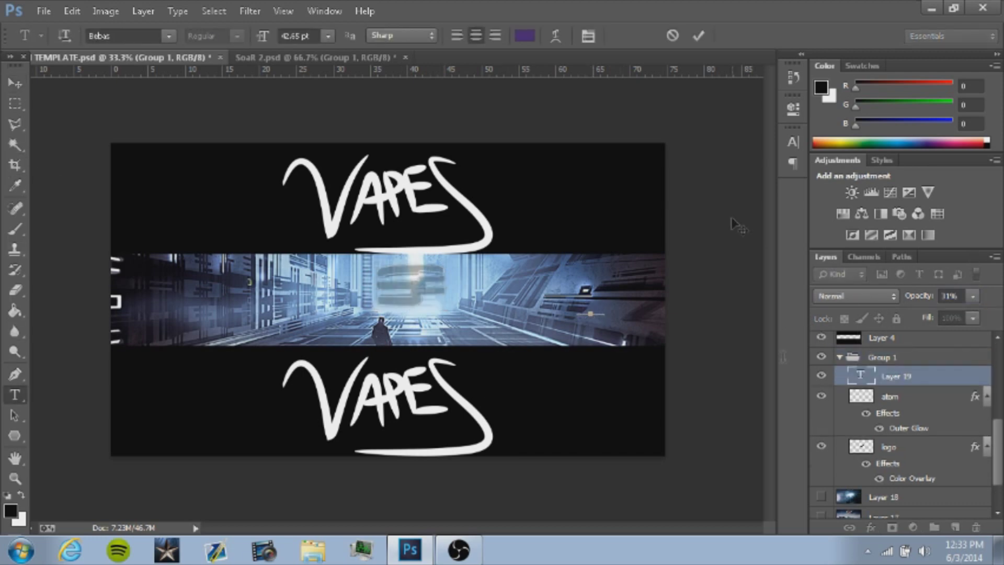
{"action": "left_click", "coordinate": [523, 36]}
{"action": "left_click_drag", "start_coordinate": [672, 269], "coordinate": [613, 504]}
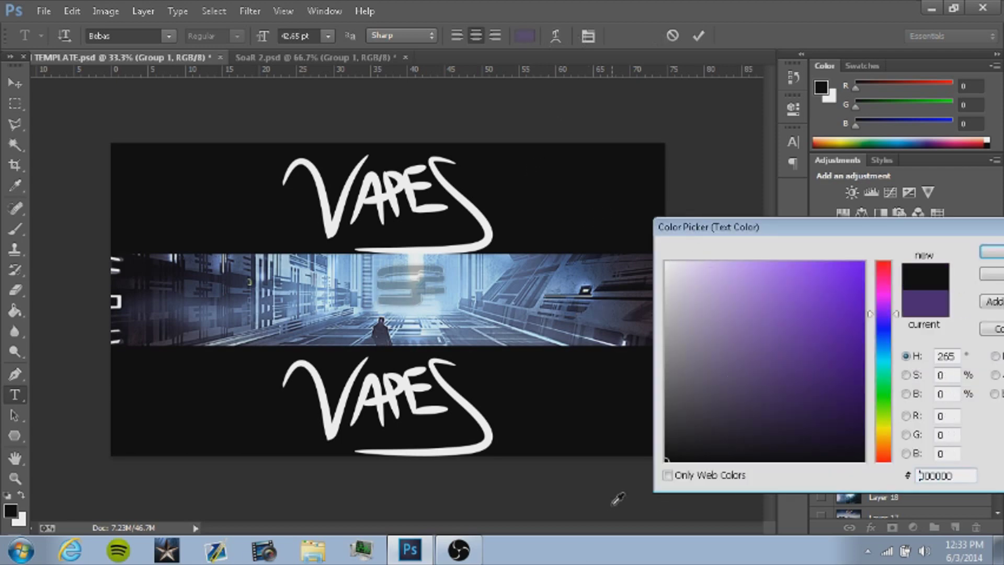
{"action": "left_click", "coordinate": [988, 254]}
{"action": "left_click", "coordinate": [972, 296]}
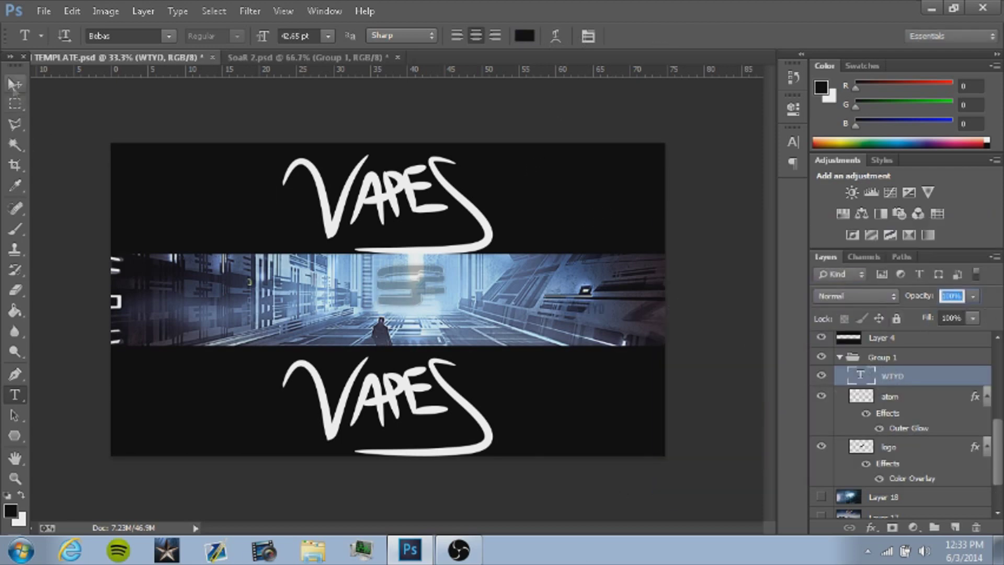
Step: Move the WTYD text layer out of Group 1 to just above it and adjust the text's placement on the banner strip
{"action": "key", "text": "v"}
{"action": "left_click_drag", "start_coordinate": [952, 377], "coordinate": [928, 354]}
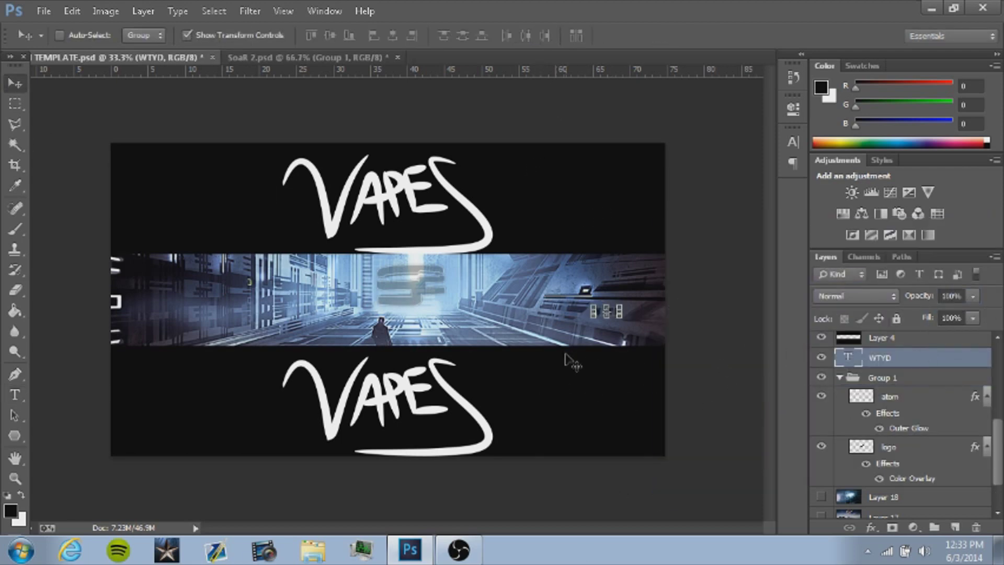
{"action": "key", "text": "ctrl+t"}
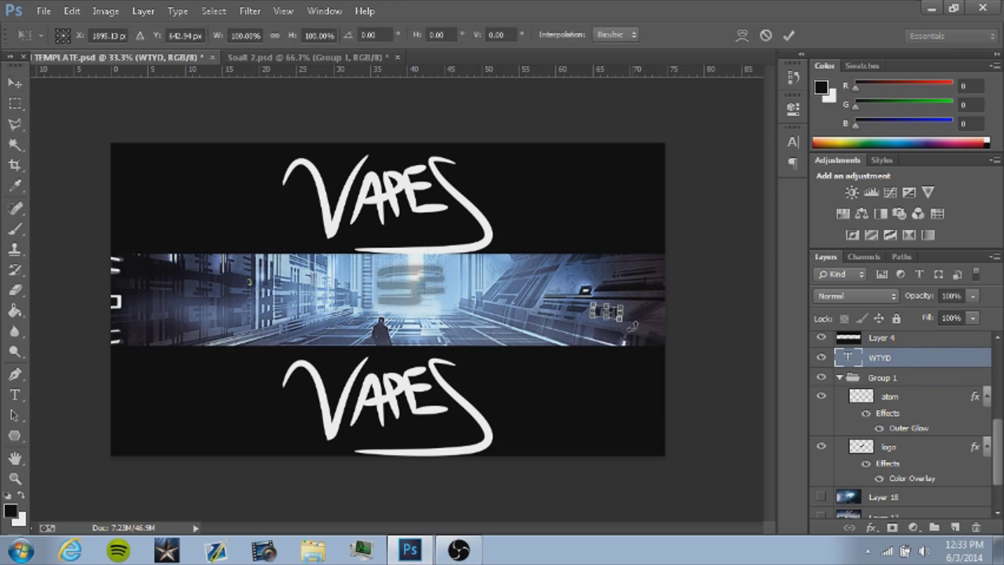
{"action": "key", "text": "Return"}
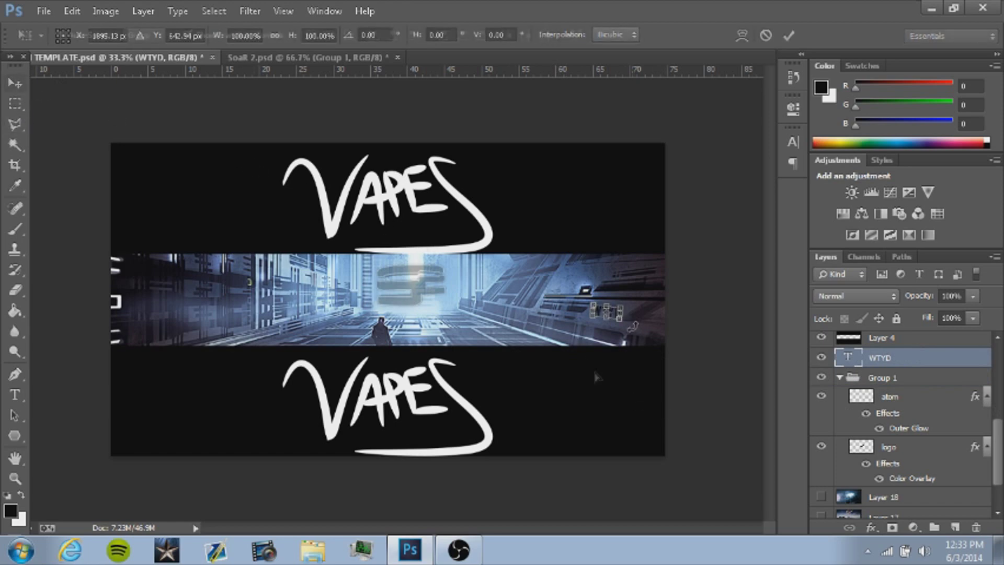
{"action": "mouse_move", "coordinate": [594, 382]}
{"action": "left_mouse_down"}
{"action": "mouse_move", "coordinate": [570, 346]}
{"action": "mouse_move", "coordinate": [592, 382]}
{"action": "left_mouse_up"}
Step: Try a reduced opacity on the WTYD text layer
{"action": "left_click", "coordinate": [973, 296]}
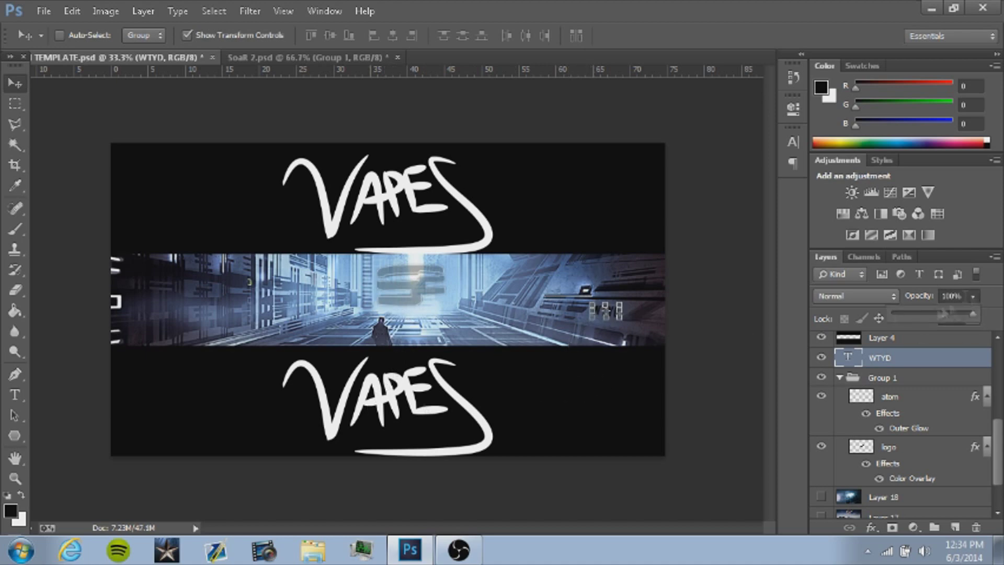
{"action": "left_click", "coordinate": [14, 105]}
{"action": "left_click", "coordinate": [14, 85]}
{"action": "left_click_drag", "start_coordinate": [973, 296], "coordinate": [950, 310]}
{"action": "left_click", "coordinate": [14, 105]}
{"action": "left_click", "coordinate": [13, 85]}
Step: Compare the preset layer styles on the WTYD text and choose the cyan one with a drop shadow
{"action": "double_click", "coordinate": [854, 370]}
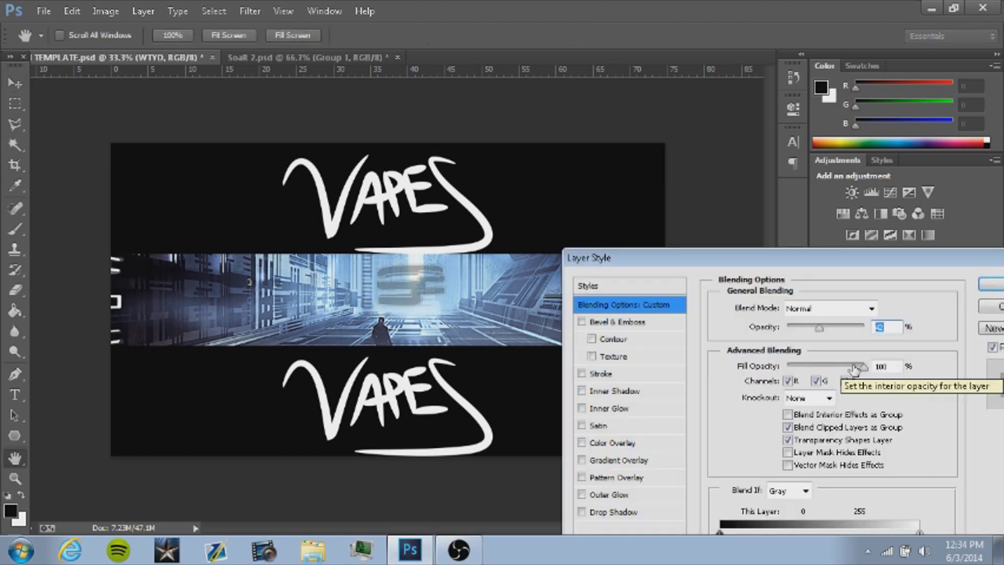
{"action": "left_click_drag", "start_coordinate": [698, 261], "coordinate": [377, 272]}
{"action": "left_click", "coordinate": [272, 285]}
{"action": "left_click_drag", "start_coordinate": [557, 268], "coordinate": [376, 250]}
{"action": "left_click", "coordinate": [300, 294]}
{"action": "left_click", "coordinate": [302, 297]}
{"action": "left_click", "coordinate": [324, 295]}
{"action": "left_click", "coordinate": [349, 294]}
{"action": "left_click", "coordinate": [374, 293]}
{"action": "left_click", "coordinate": [397, 319]}
{"action": "left_click", "coordinate": [350, 320]}
{"action": "left_click", "coordinate": [323, 320]}
{"action": "left_click", "coordinate": [299, 319]}
{"action": "left_click", "coordinate": [248, 317]}
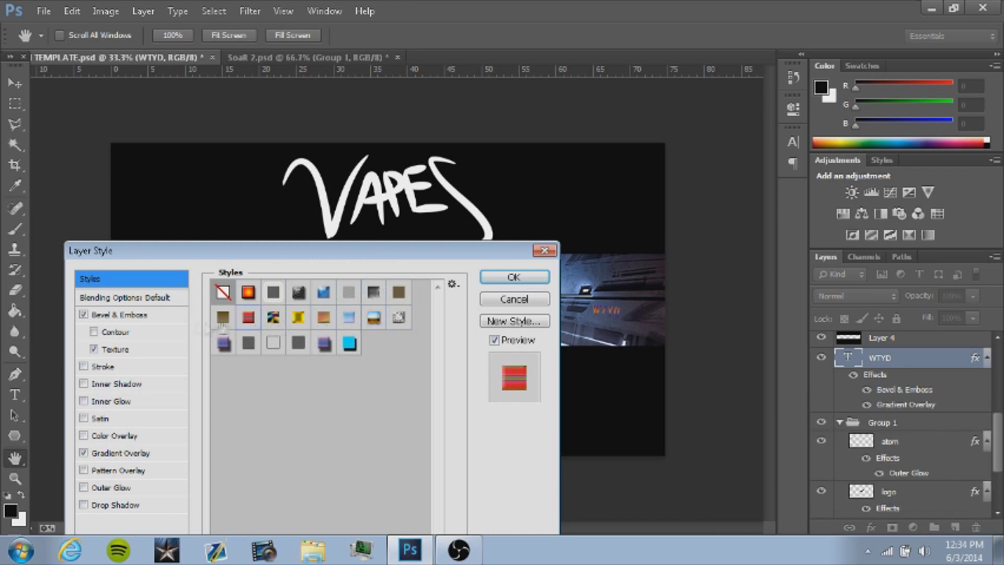
{"action": "left_click", "coordinate": [298, 343]}
{"action": "left_click", "coordinate": [349, 343]}
Step: Set the WTYD color overlay to white (#ffffff), turn off its outer glow and drop shadow, and apply the style
{"action": "left_click", "coordinate": [110, 435]}
{"action": "left_click", "coordinate": [385, 301]}
{"action": "left_click_drag", "start_coordinate": [703, 345], "coordinate": [582, 213]}
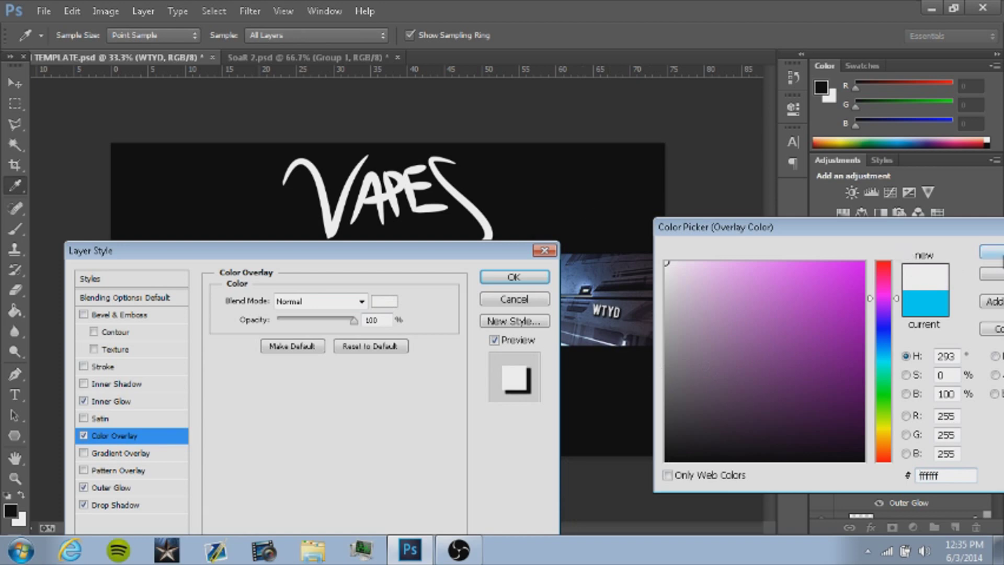
{"action": "key", "text": "Return"}
{"action": "left_click", "coordinate": [83, 505]}
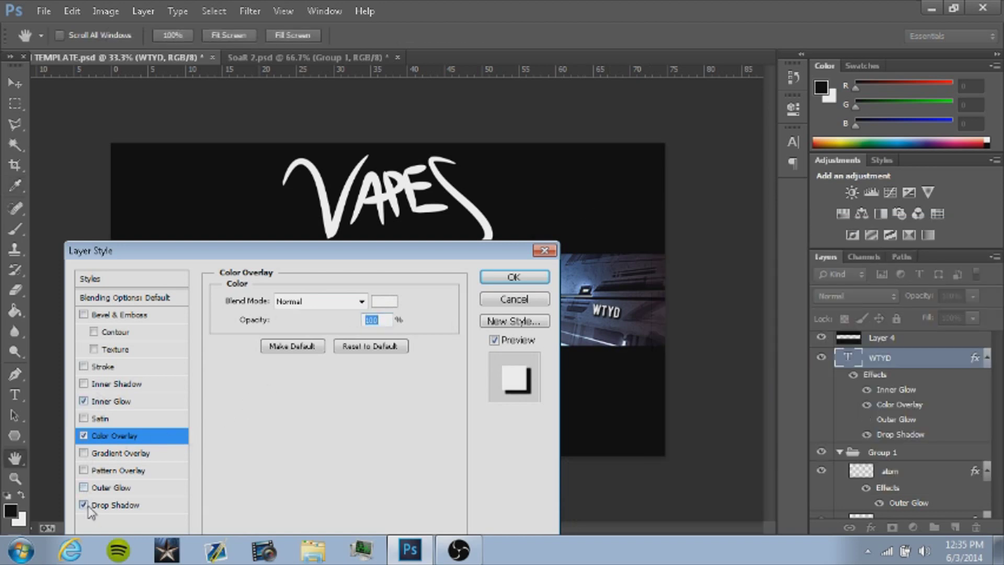
{"action": "left_click", "coordinate": [514, 276]}
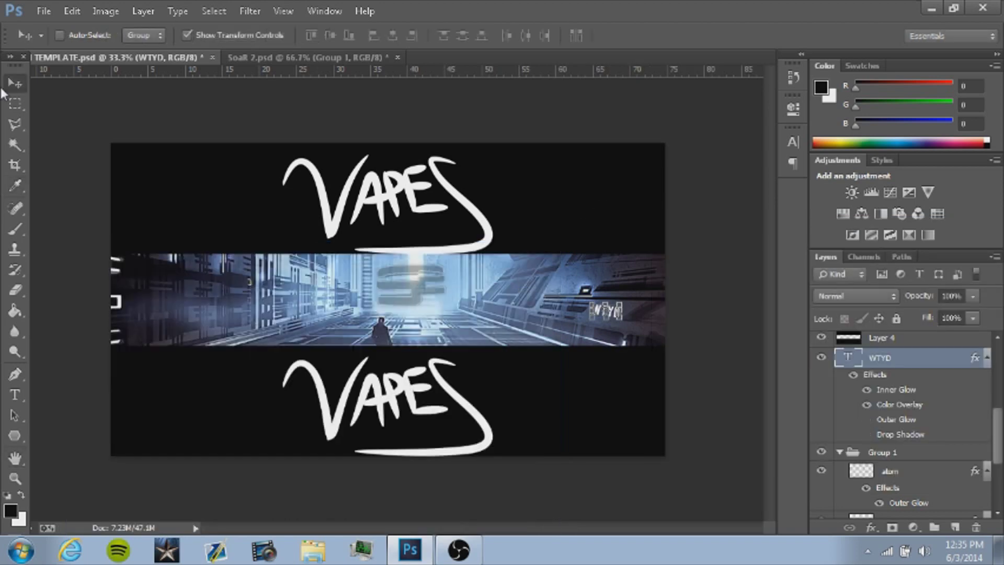
Step: Nudge the WTYD text into place on the wall near the banner strip's right end
{"action": "left_click", "coordinate": [45, 11]}
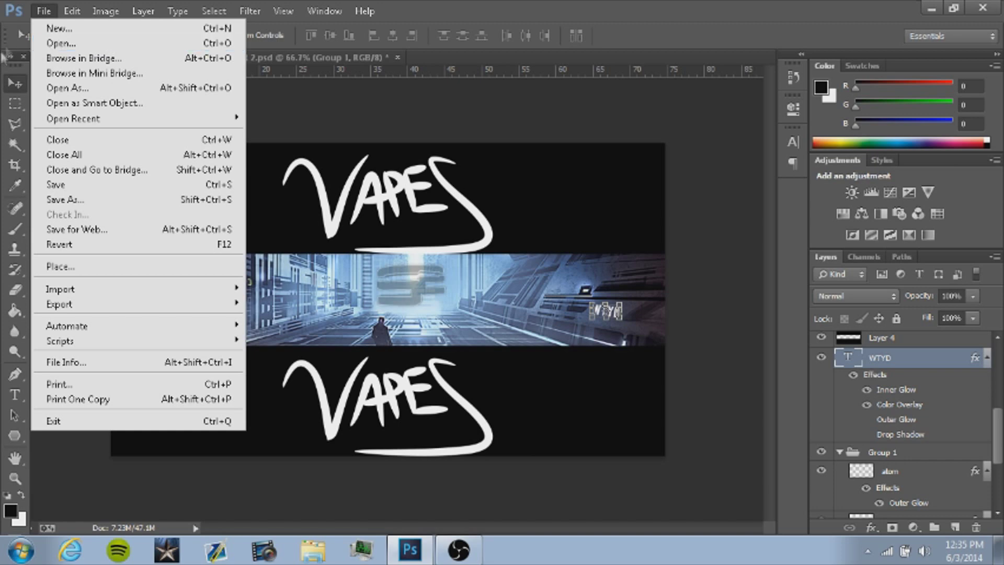
{"action": "left_click", "coordinate": [11, 107]}
{"action": "left_click", "coordinate": [14, 85]}
{"action": "left_click_drag", "start_coordinate": [644, 393], "coordinate": [647, 392]}
{"action": "key", "text": "ctrl+t"}
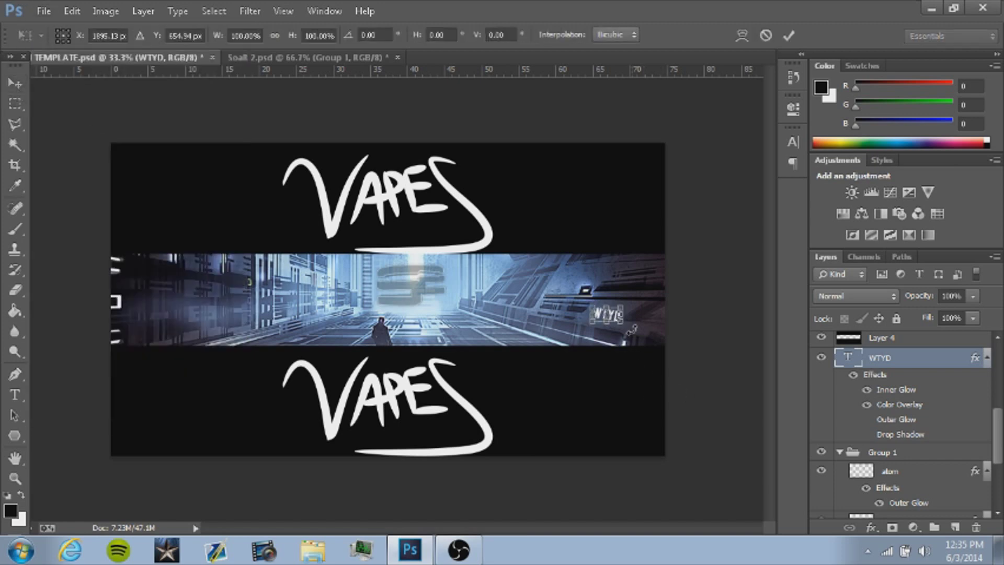
{"action": "key", "text": "Return"}
{"action": "mouse_move", "coordinate": [606, 402]}
{"action": "left_mouse_down"}
{"action": "mouse_move", "coordinate": [431, 391]}
{"action": "mouse_move", "coordinate": [356, 370]}
{"action": "mouse_move", "coordinate": [214, 396]}
{"action": "mouse_move", "coordinate": [233, 366]}
{"action": "mouse_move", "coordinate": [506, 421]}
{"action": "mouse_move", "coordinate": [567, 375]}
{"action": "mouse_move", "coordinate": [610, 398]}
{"action": "left_mouse_up"}
Step: Set the WTYD layer's opacity to 37% and hide the layer
{"action": "left_click", "coordinate": [972, 296]}
{"action": "left_click_drag", "start_coordinate": [908, 310], "coordinate": [923, 315]}
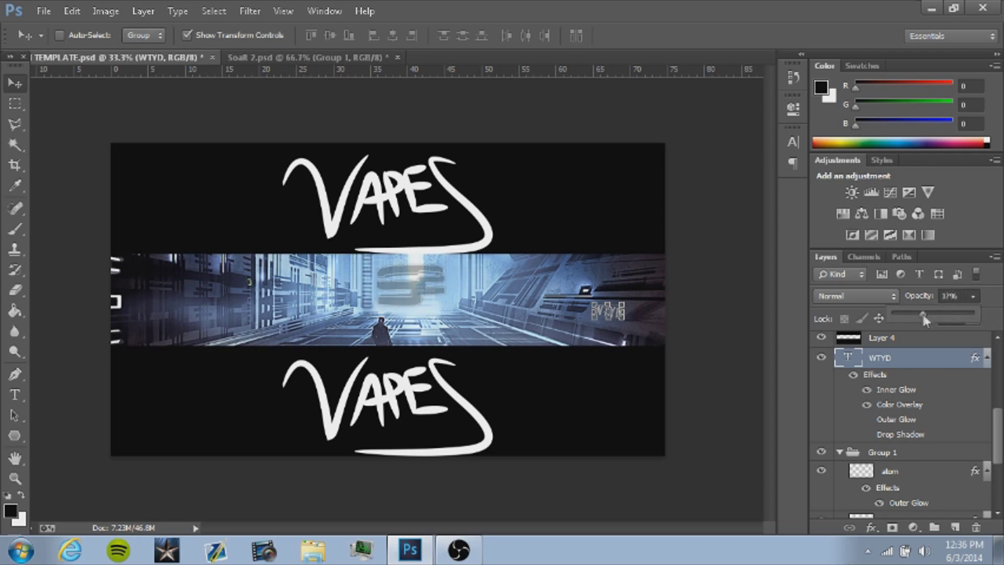
{"action": "left_click", "coordinate": [15, 105]}
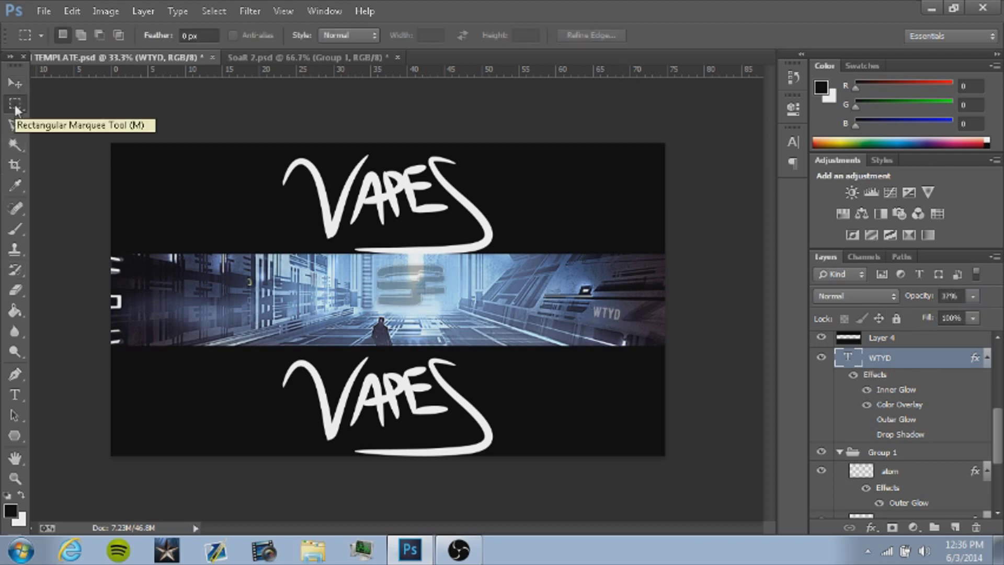
{"action": "left_click", "coordinate": [821, 357]}
Step: Open the files Enzo CC Pack 6 and Enzo CC Pack from the vapesdesigns folder on the desktop
{"action": "left_click", "coordinate": [44, 11]}
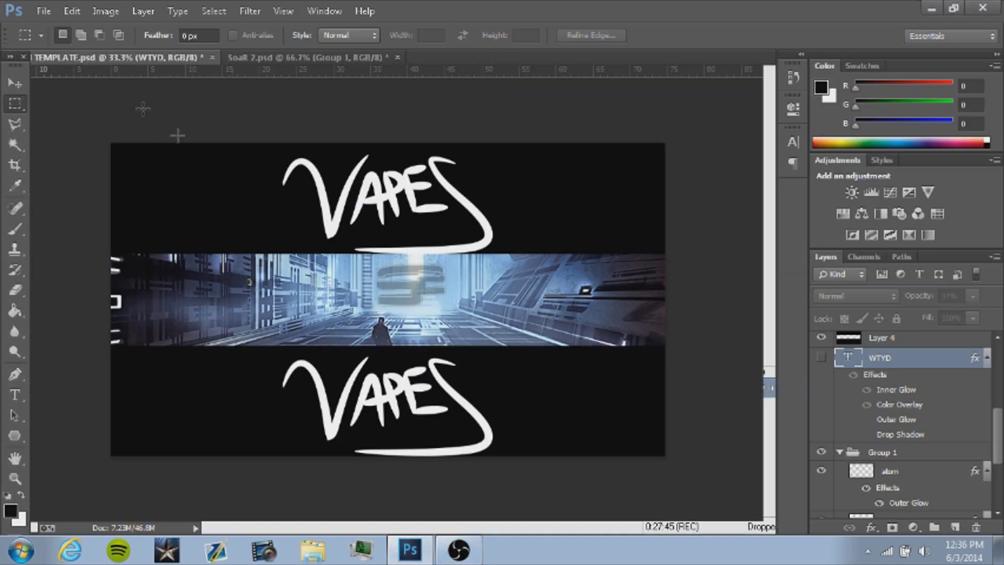
{"action": "left_click", "coordinate": [44, 11]}
{"action": "left_click", "coordinate": [59, 44]}
{"action": "left_click", "coordinate": [84, 36]}
{"action": "left_click", "coordinate": [102, 309]}
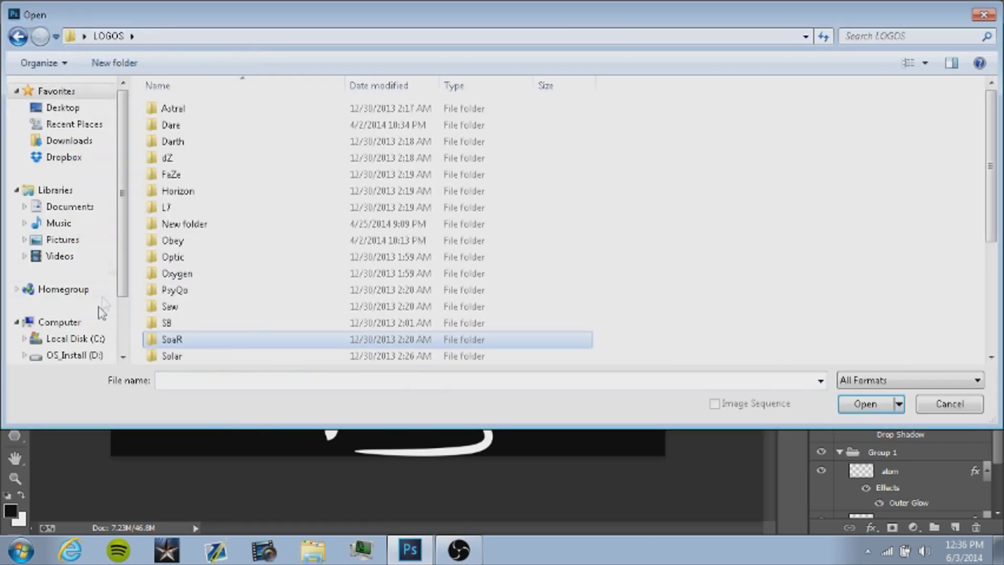
{"action": "scroll", "coordinate": [263, 209], "scroll_direction": "down", "scroll_amount": 4}
{"action": "left_click", "coordinate": [74, 44]}
{"action": "left_click", "coordinate": [61, 108]}
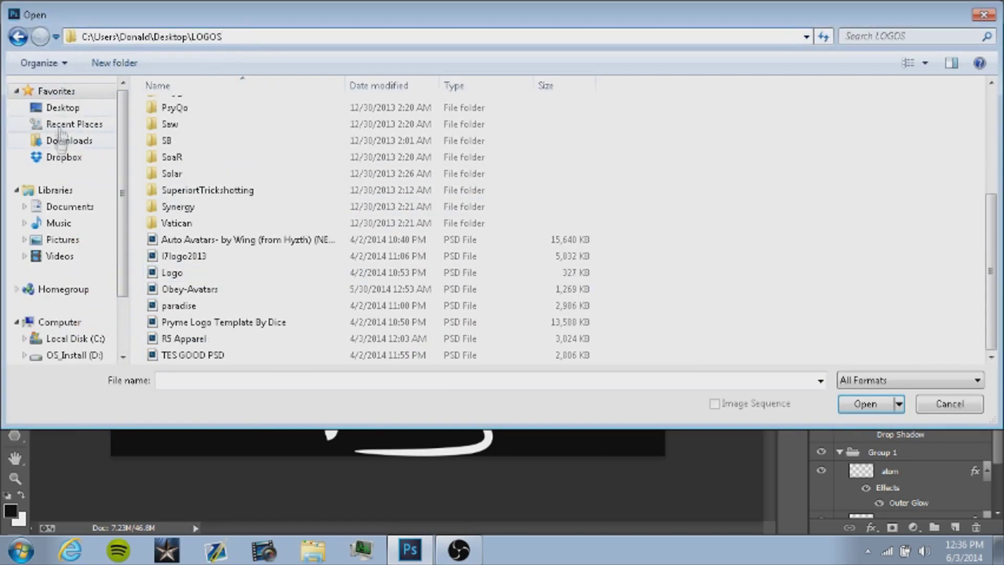
{"action": "scroll", "coordinate": [246, 351], "scroll_direction": "down", "scroll_amount": 1}
{"action": "double_click", "coordinate": [244, 345]}
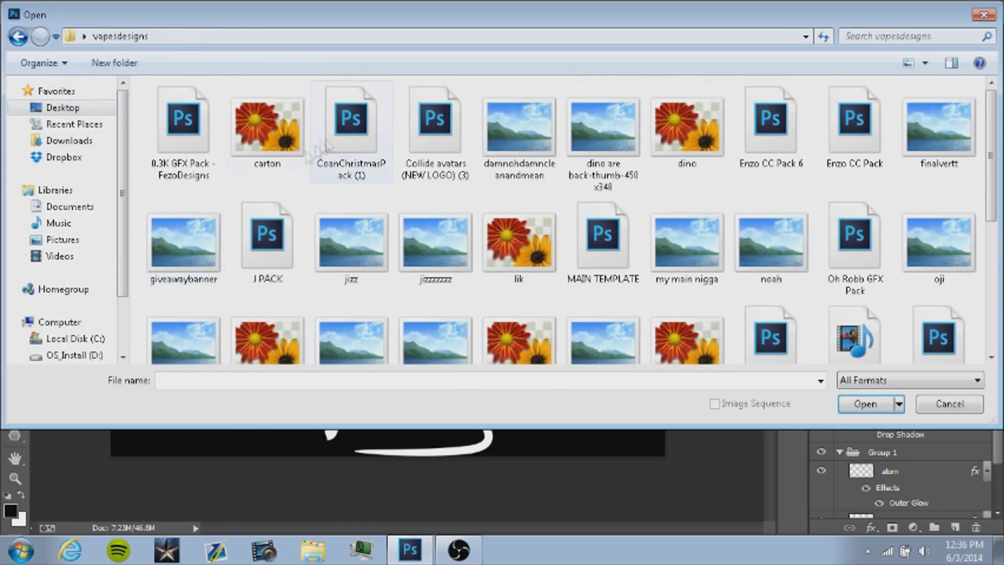
{"action": "left_click_drag", "start_coordinate": [776, 186], "coordinate": [861, 133]}
{"action": "left_click", "coordinate": [866, 403]}
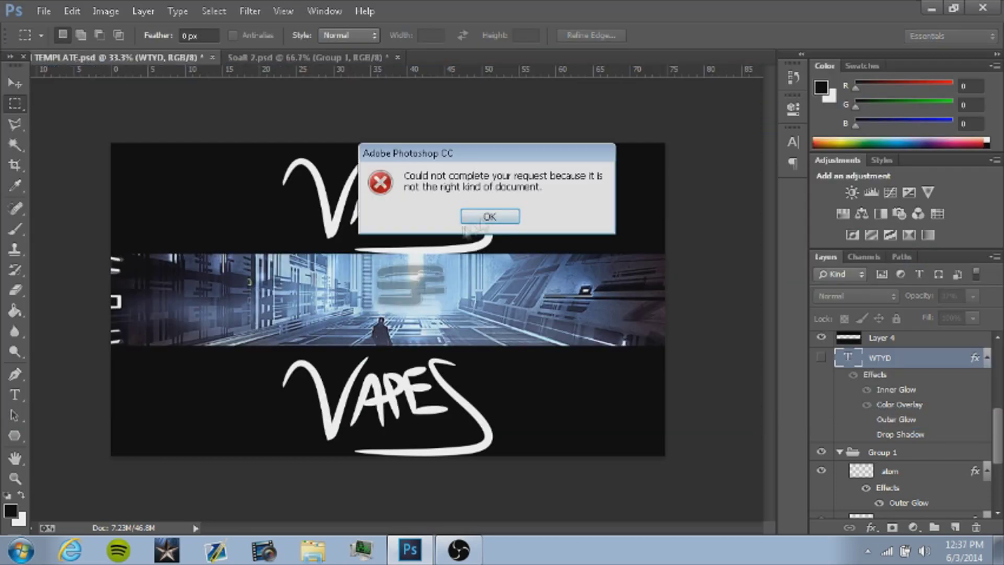
{"action": "left_click", "coordinate": [448, 559]}
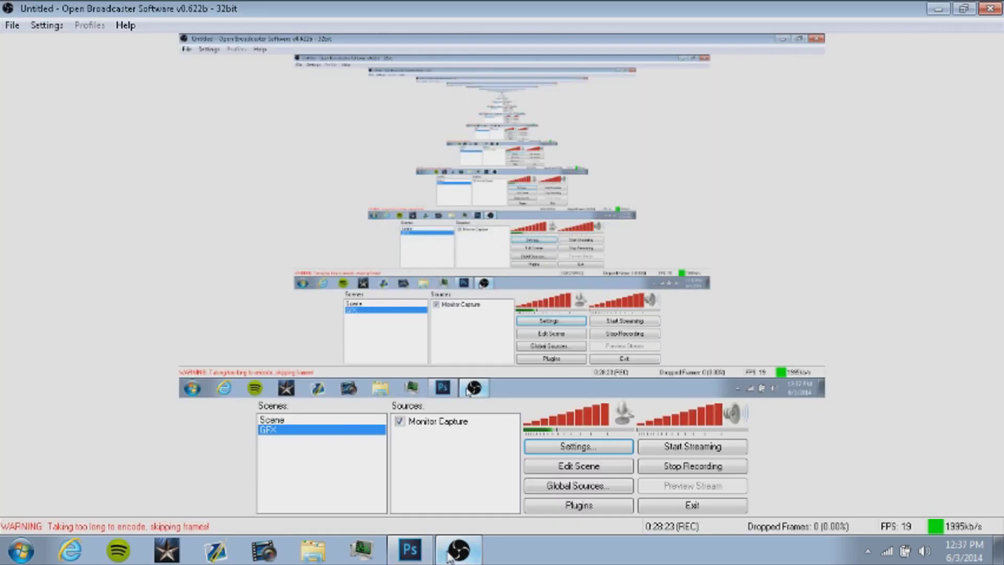
{"action": "left_click", "coordinate": [449, 558]}
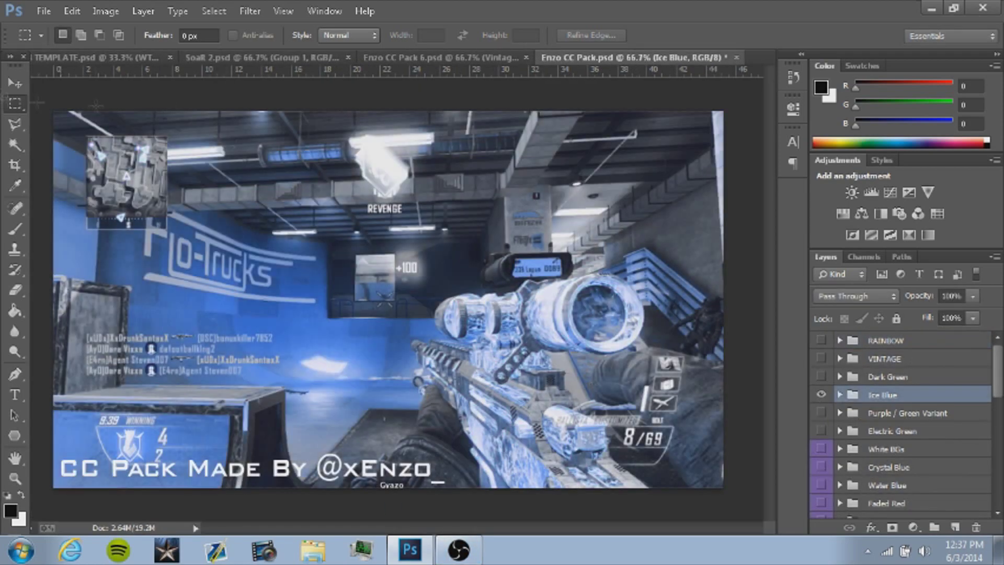
Step: Copy the Ice Blue group from Enzo CC Pack into the banner template below Layer 4, and close Enzo CC Pack 6
{"action": "left_click", "coordinate": [15, 84]}
{"action": "left_click_drag", "start_coordinate": [445, 284], "coordinate": [347, 270]}
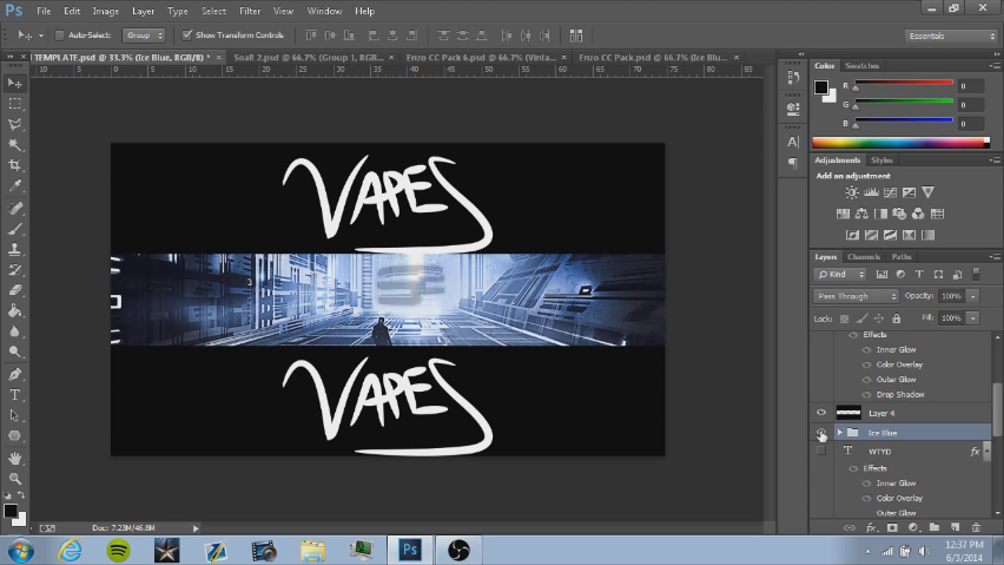
{"action": "left_click", "coordinate": [454, 57]}
{"action": "left_click", "coordinate": [563, 57]}
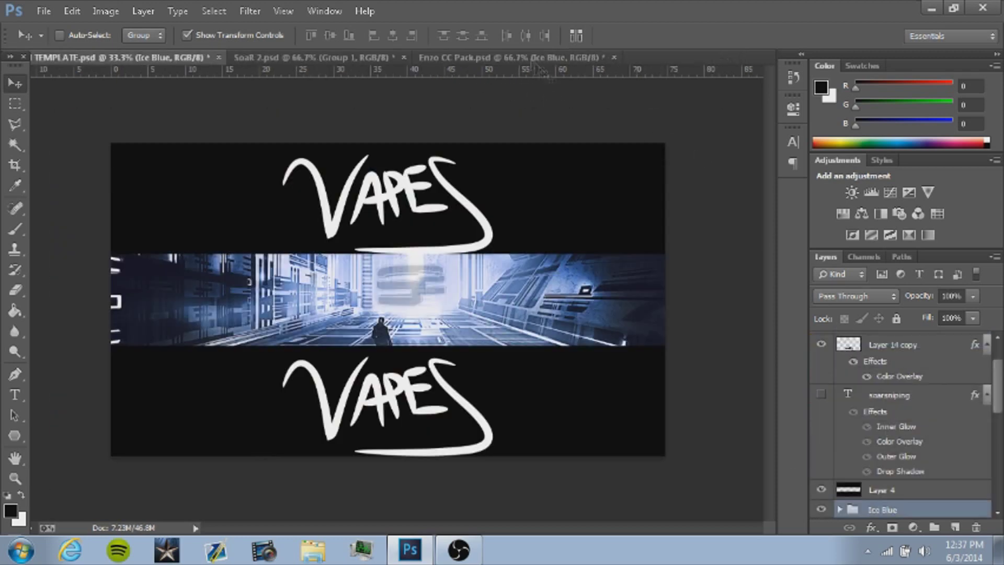
Step: Copy the Purple / Green Variant group from Enzo CC Pack into the banner template and compare it with Ice Blue toggled
{"action": "left_click", "coordinate": [567, 57]}
{"action": "left_click", "coordinate": [823, 367]}
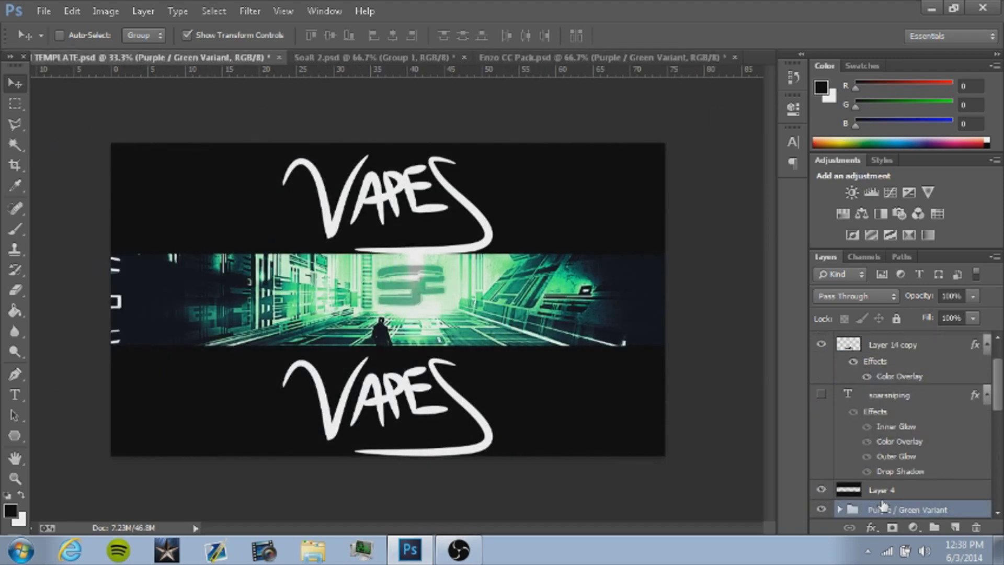
{"action": "scroll", "coordinate": [881, 506], "scroll_direction": "down", "scroll_amount": 6}
{"action": "scroll", "coordinate": [825, 454], "scroll_direction": "up", "scroll_amount": 4}
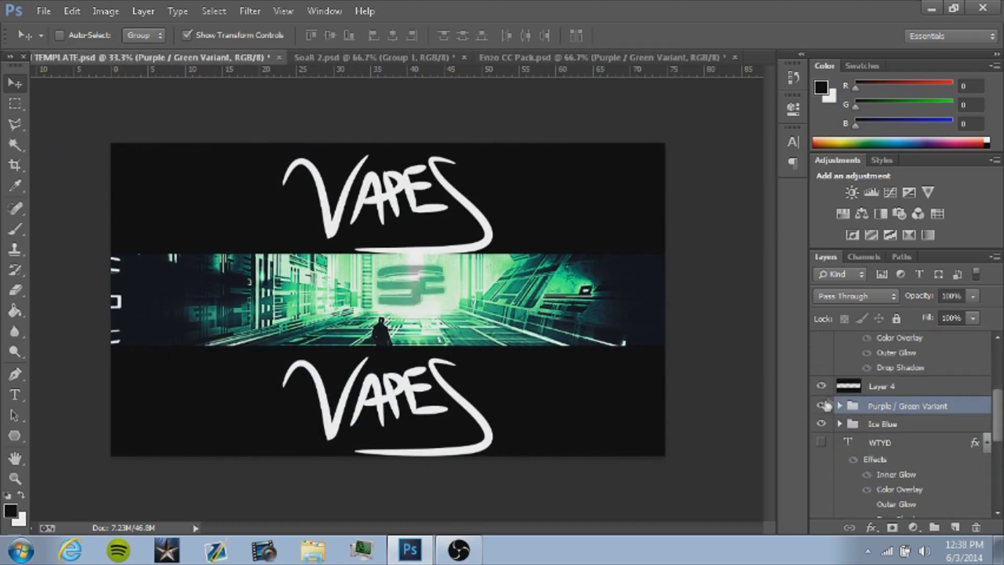
{"action": "left_click", "coordinate": [820, 425]}
{"action": "left_click", "coordinate": [820, 424]}
Step: Preview the Electric Green and Water Blue groups in Enzo CC Pack, and copy its Faded Red group into the banner template
{"action": "key", "text": "ctrl+shift+Tab"}
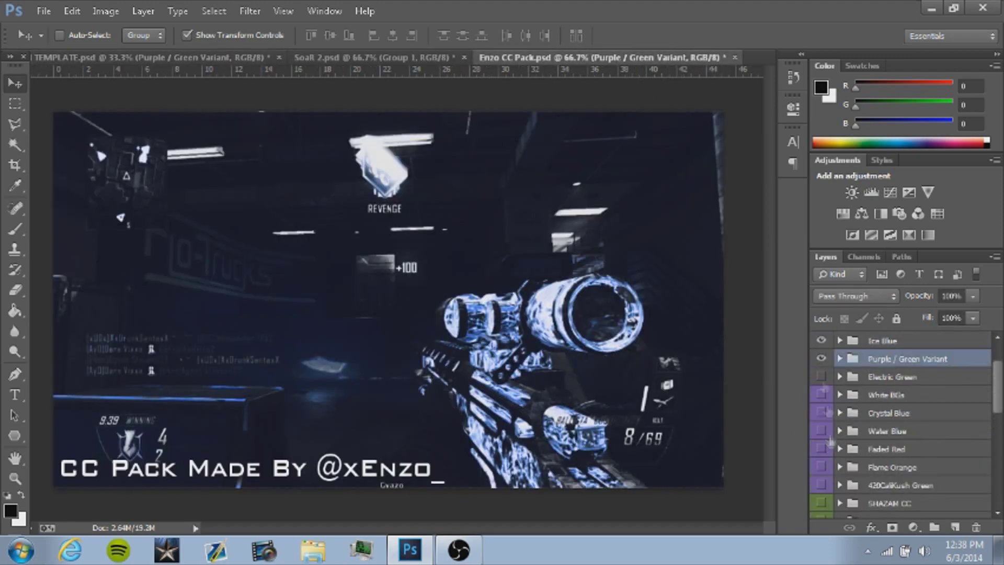
{"action": "left_click", "coordinate": [822, 359]}
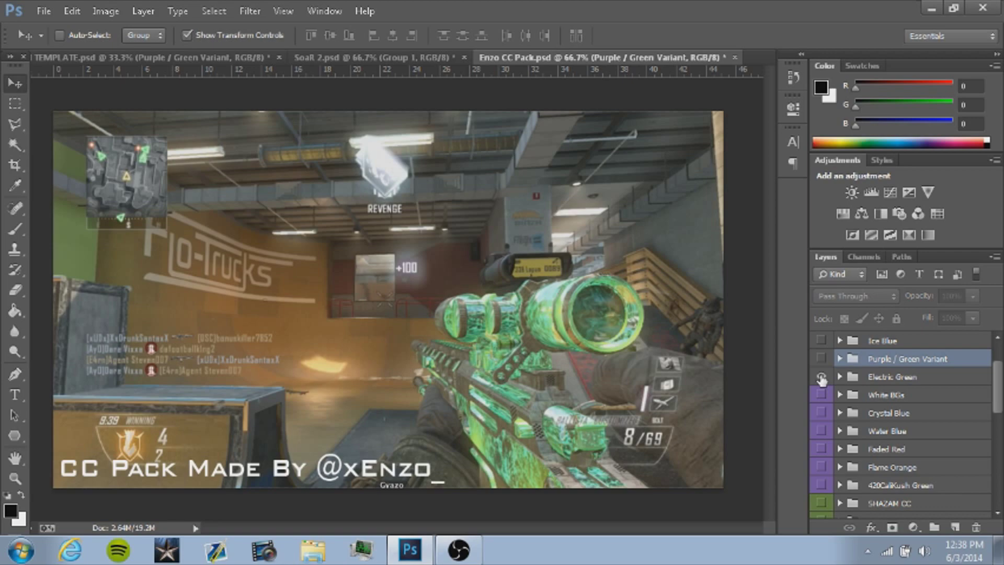
{"action": "left_click", "coordinate": [820, 377]}
{"action": "left_click", "coordinate": [821, 431]}
{"action": "left_click", "coordinate": [821, 432]}
{"action": "left_click", "coordinate": [822, 449]}
{"action": "left_click_drag", "start_coordinate": [895, 450], "coordinate": [366, 285]}
{"action": "scroll", "coordinate": [884, 463], "scroll_direction": "down", "scroll_amount": 2}
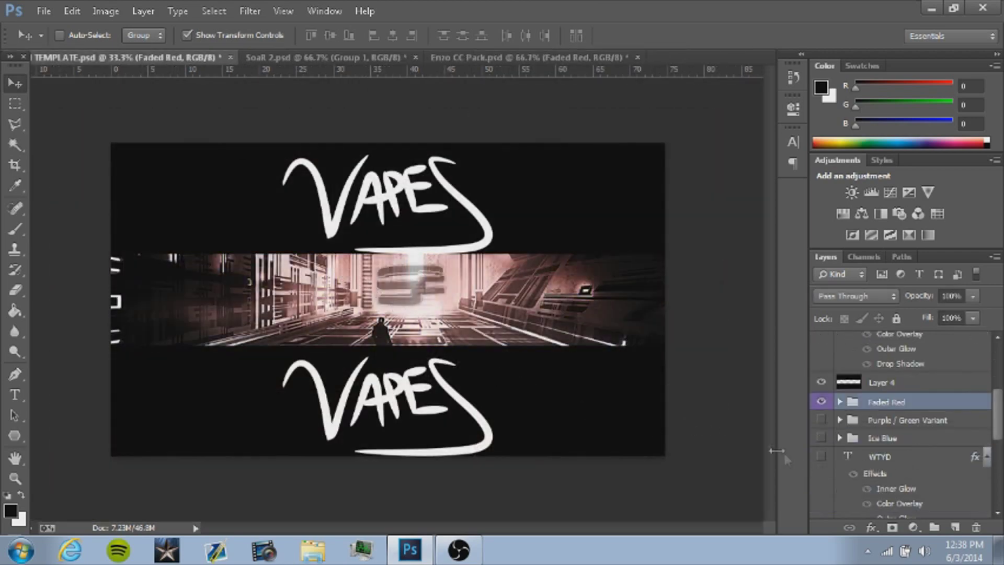
Step: Hide the Faded Red, Purple / Green Variant and Ice Blue groups in the banner template
{"action": "left_click", "coordinate": [820, 420]}
{"action": "left_click", "coordinate": [820, 438]}
{"action": "left_click", "coordinate": [821, 401]}
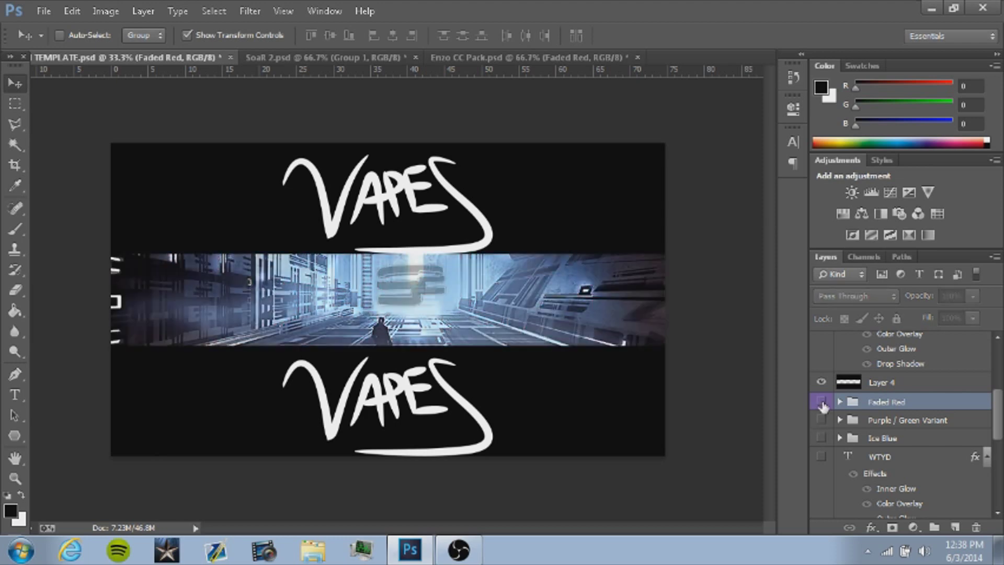
Step: Copy the Epic color correction group from Enzo CC Pack into the banner template below Layer 4
{"action": "key", "text": "ctrl+Tab"}
{"action": "key", "text": "ctrl+Tab"}
{"action": "scroll", "coordinate": [821, 470], "scroll_direction": "down", "scroll_amount": 3}
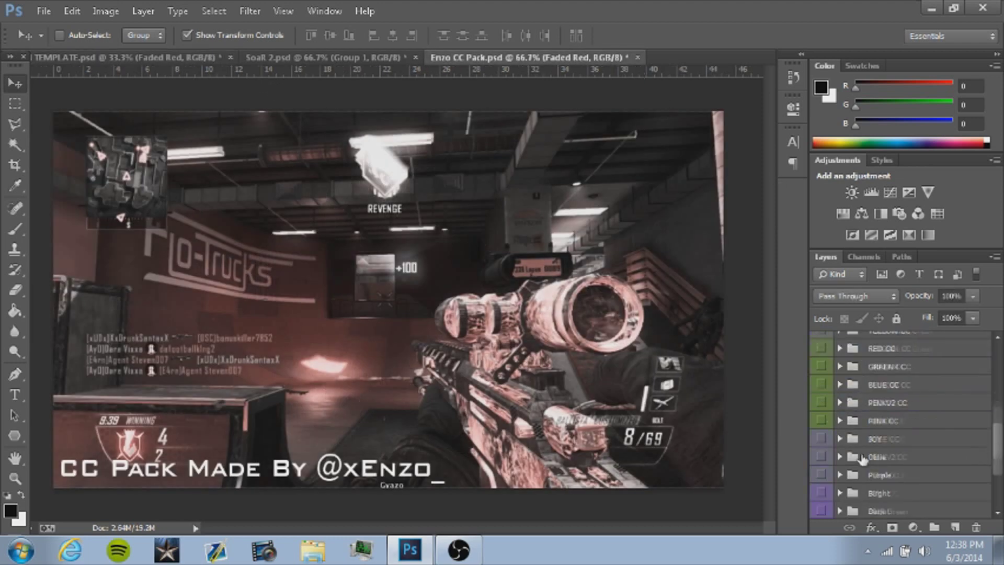
{"action": "left_click", "coordinate": [821, 467]}
{"action": "left_click", "coordinate": [821, 432]}
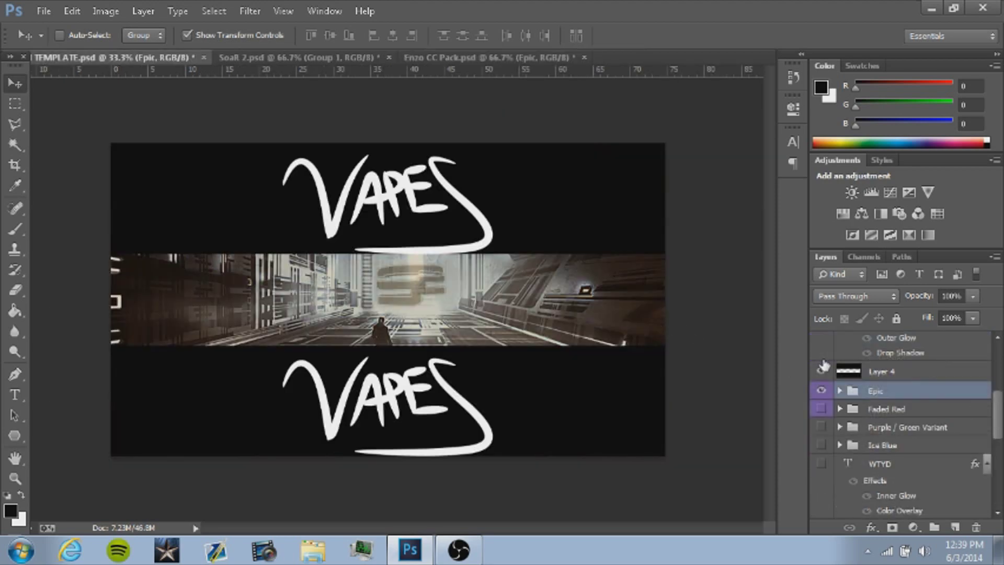
Step: Hide the Epic group in the banner template and toggle Ice Blue on and off to compare, leaving it shown
{"action": "left_click", "coordinate": [821, 392]}
{"action": "left_click", "coordinate": [821, 392]}
{"action": "left_click", "coordinate": [821, 392]}
{"action": "left_click", "coordinate": [821, 428]}
{"action": "left_click", "coordinate": [821, 445]}
{"action": "left_click", "coordinate": [822, 445]}
{"action": "left_click", "coordinate": [821, 445]}
Step: Open the J PACK.psd resource file
{"action": "left_click", "coordinate": [32, 8]}
{"action": "left_click", "coordinate": [58, 43]}
{"action": "double_click", "coordinate": [267, 238]}
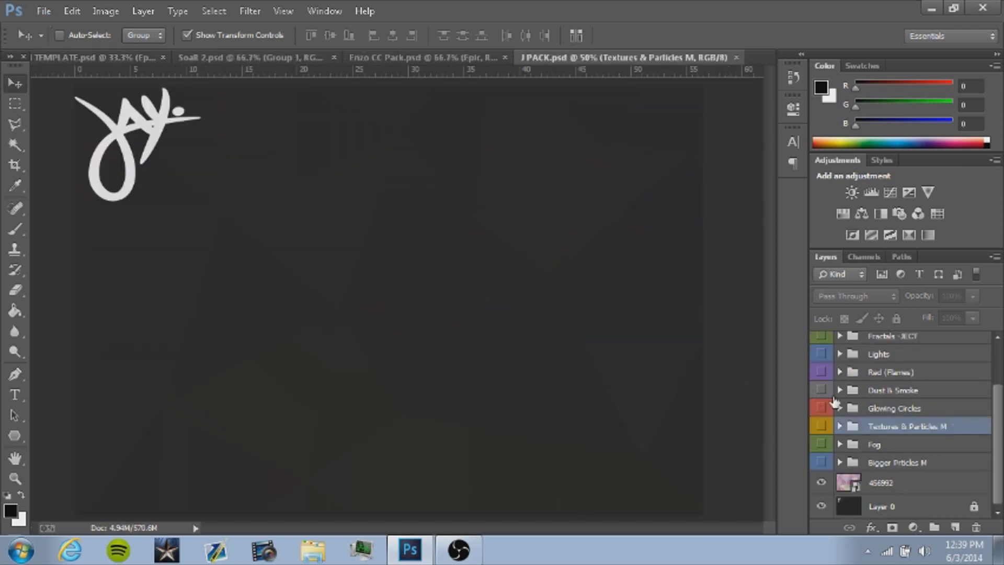
Step: Show and expand the Red (Flames) group in J PACK, previewing its layers one by one and leaving Layer 23 visible
{"action": "left_click", "coordinate": [821, 372]}
{"action": "left_click", "coordinate": [839, 373]}
{"action": "left_click", "coordinate": [821, 392]}
{"action": "left_click", "coordinate": [820, 392]}
{"action": "left_click", "coordinate": [821, 439]}
{"action": "left_click", "coordinate": [821, 440]}
{"action": "left_click", "coordinate": [822, 463]}
{"action": "left_click", "coordinate": [821, 462]}
{"action": "left_click", "coordinate": [821, 487]}
{"action": "left_click", "coordinate": [821, 487]}
{"action": "left_click", "coordinate": [821, 510]}
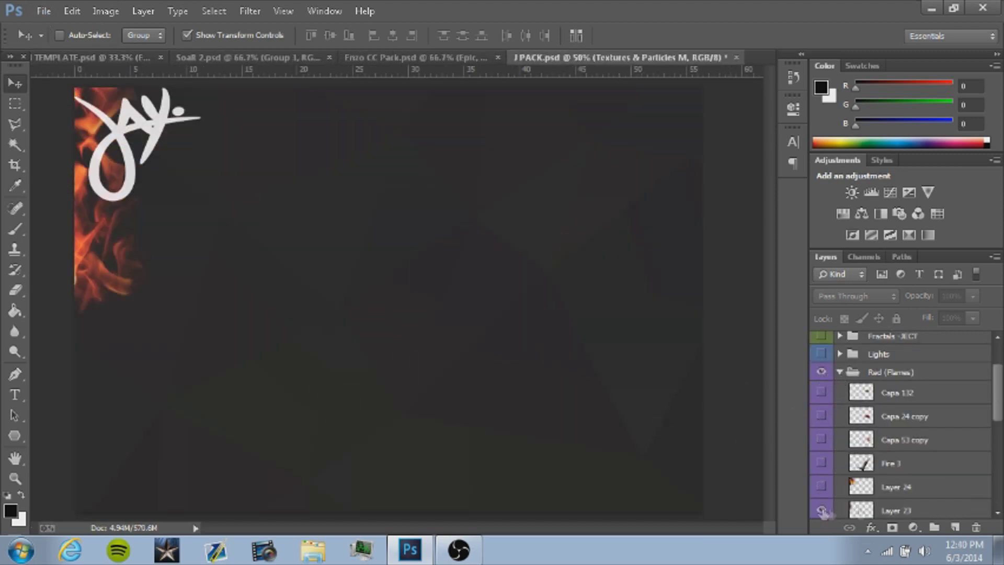
Step: Copy the Layer 23 flame from J PACK into the banner template below Layer 4, and hide the Ice Blue group
{"action": "left_click", "coordinate": [895, 510]}
{"action": "left_click_drag", "start_coordinate": [217, 85], "coordinate": [432, 415]}
{"action": "left_click_drag", "start_coordinate": [511, 380], "coordinate": [475, 323]}
{"action": "left_click", "coordinate": [788, 36]}
{"action": "scroll", "coordinate": [860, 489], "scroll_direction": "down", "scroll_amount": 3}
{"action": "left_click", "coordinate": [821, 467]}
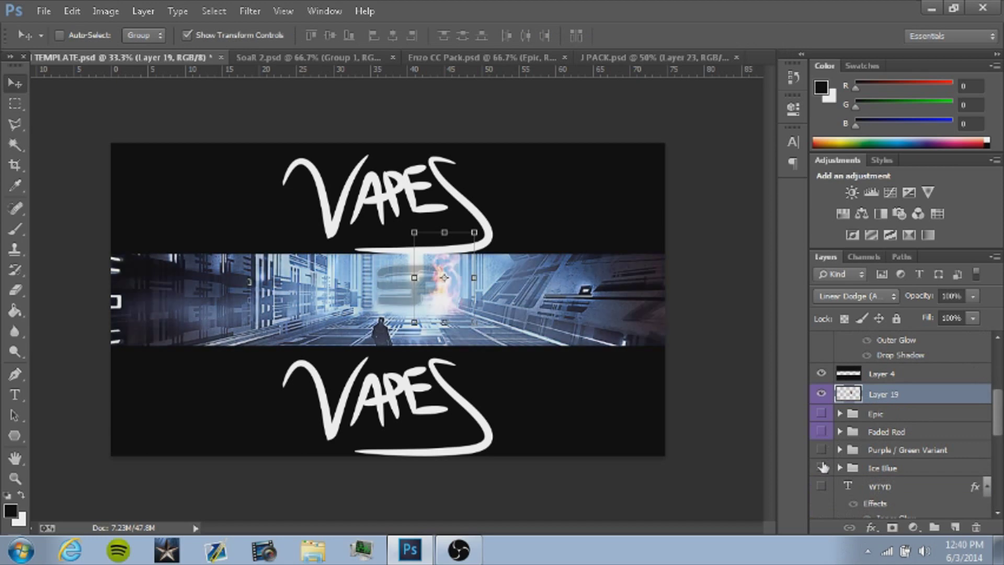
Step: Place the Layer 19 flame over the logo and duplicate it three times to surround the logo with flames
{"action": "left_click_drag", "start_coordinate": [474, 360], "coordinate": [464, 391]}
{"action": "key", "text": "ctrl+j"}
{"action": "key", "text": "ctrl+j"}
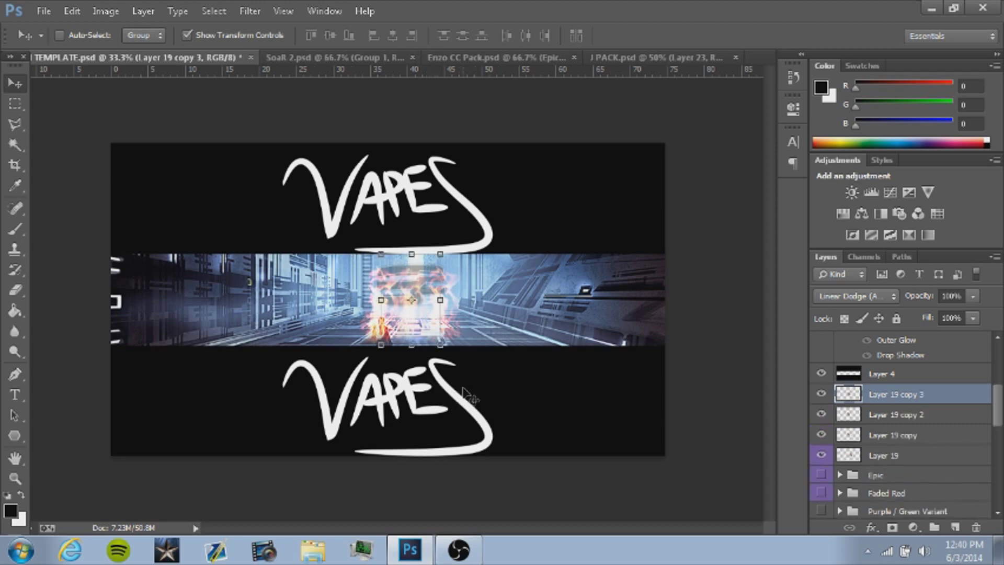
Step: Select the area below the logo with the Polygonal Lasso and delete the flames there on Layer 19 and its three copies
{"action": "key", "text": "l"}
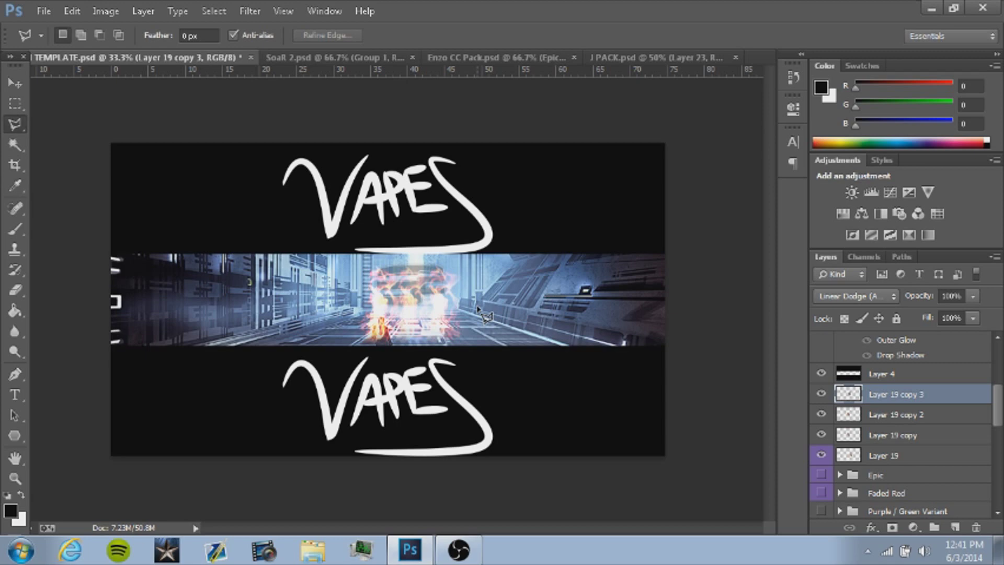
{"action": "key", "text": "Delete"}
{"action": "left_click", "coordinate": [903, 418]}
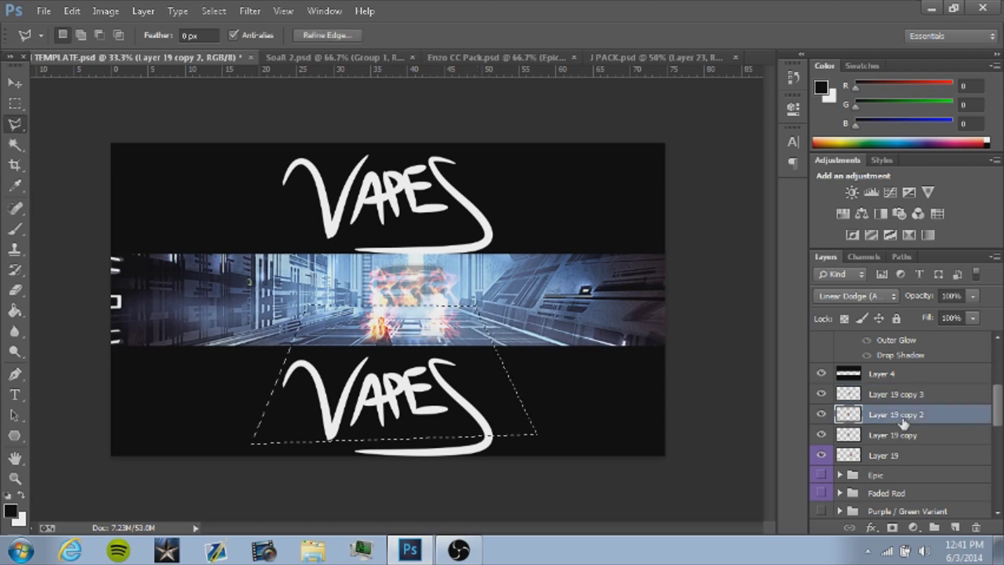
{"action": "key", "text": "Delete"}
{"action": "left_click", "coordinate": [898, 437]}
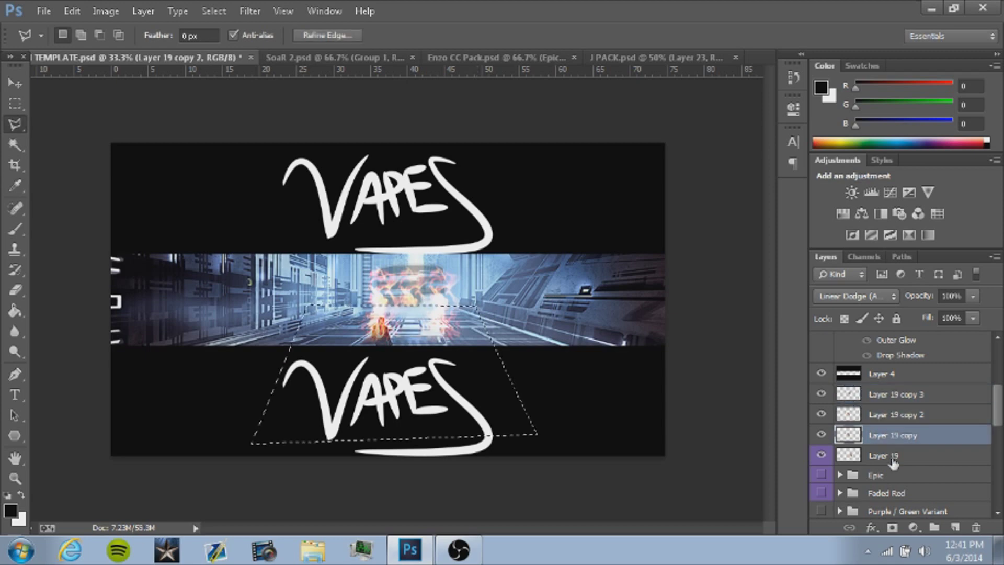
{"action": "key", "text": "Delete"}
{"action": "left_click", "coordinate": [890, 458]}
{"action": "key", "text": "Delete"}
{"action": "key", "text": "ctrl+d"}
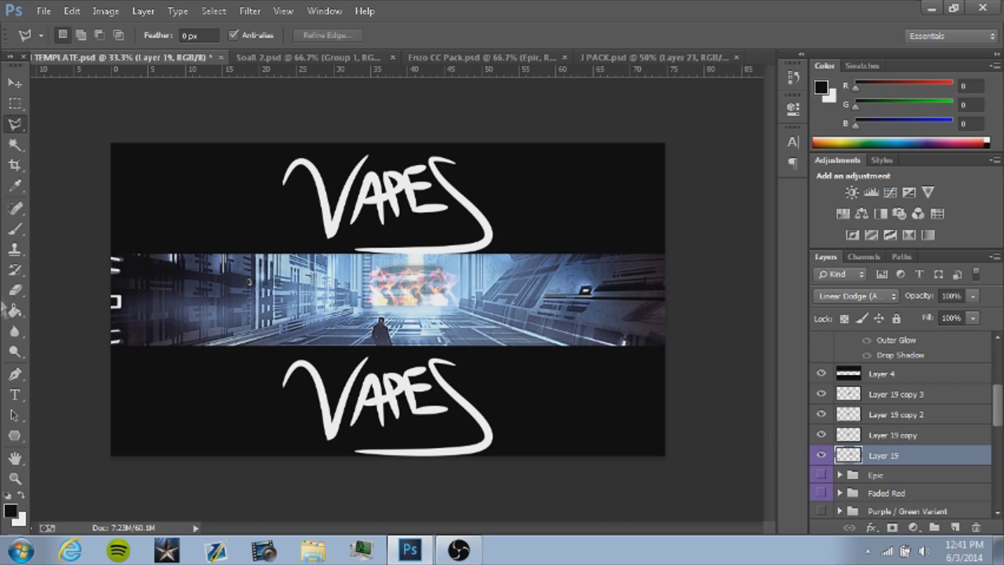
{"action": "left_click", "coordinate": [421, 308]}
{"action": "key", "text": "Delete"}
{"action": "key", "text": "ctrl+d"}
Step: Lower the opacity of Layer 19 and its three copies to about 64%
{"action": "left_click_drag", "start_coordinate": [973, 295], "coordinate": [952, 316]}
{"action": "left_click", "coordinate": [895, 436]}
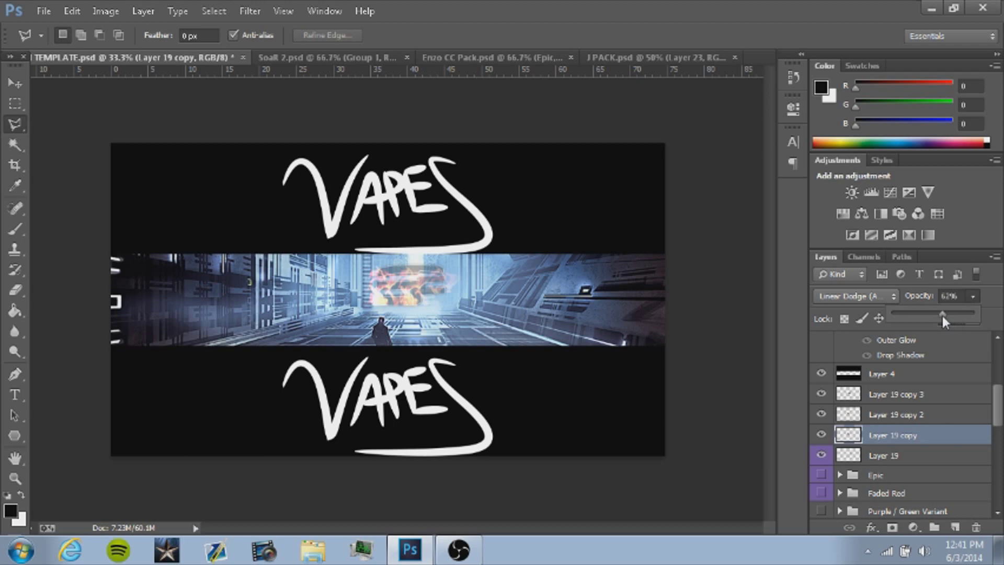
{"action": "key", "text": "alt+bracketright"}
{"action": "key", "text": "alt+bracketright"}
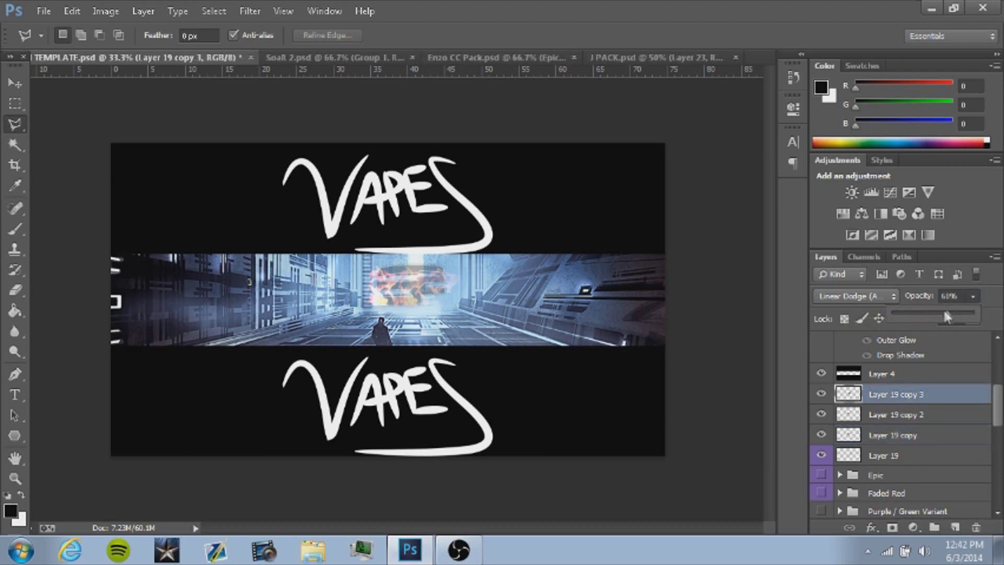
{"action": "key", "text": "alt+bracketleft"}
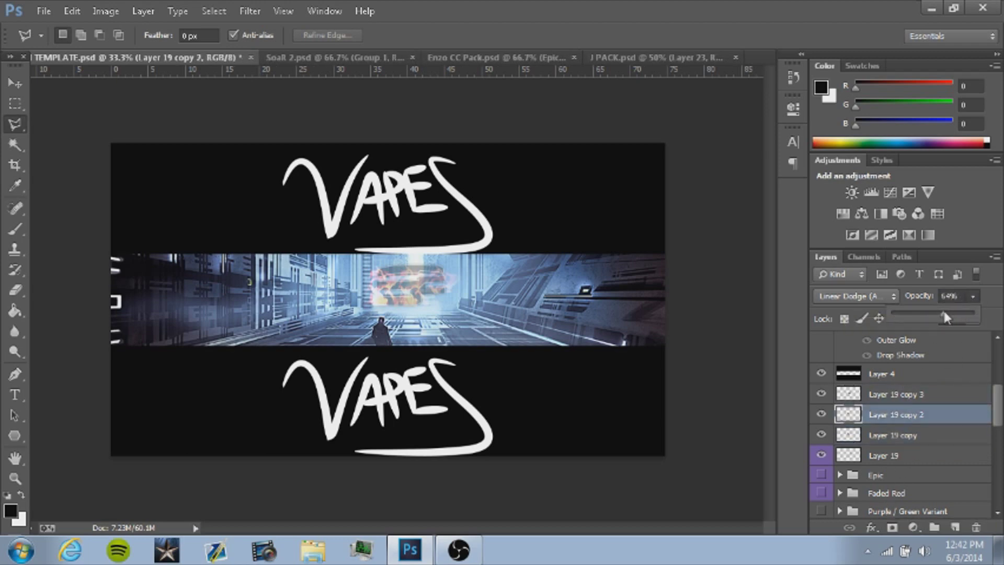
Step: Lasso the strip just beside the logo's left edge and delete the overhanging flames on Layer 19 and its three copies
{"action": "left_click", "coordinate": [377, 320]}
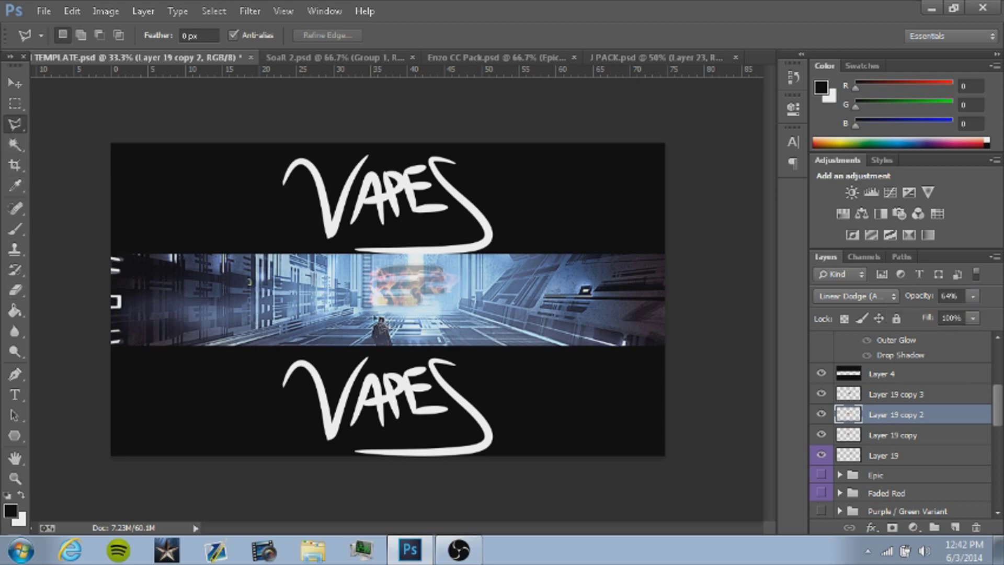
{"action": "left_click", "coordinate": [377, 253]}
{"action": "left_click", "coordinate": [345, 250]}
{"action": "left_click", "coordinate": [356, 346]}
{"action": "left_click", "coordinate": [377, 320]}
{"action": "key", "text": "Delete"}
{"action": "left_click", "coordinate": [899, 401]}
{"action": "left_click", "coordinate": [889, 434]}
{"action": "left_click", "coordinate": [892, 456]}
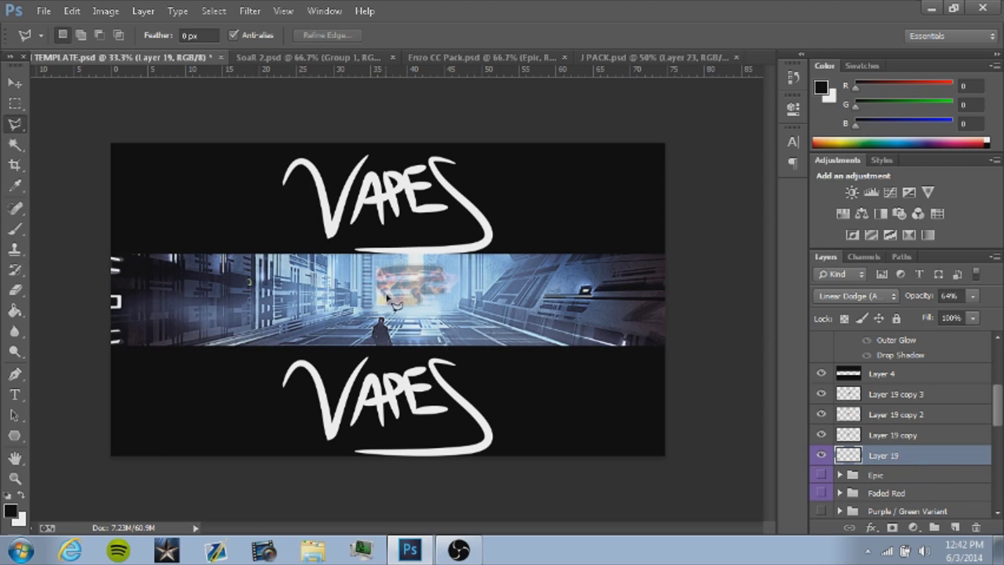
{"action": "key", "text": "alt+bracketright"}
{"action": "key", "text": "alt+bracketright"}
{"action": "key", "text": "alt+bracketright"}
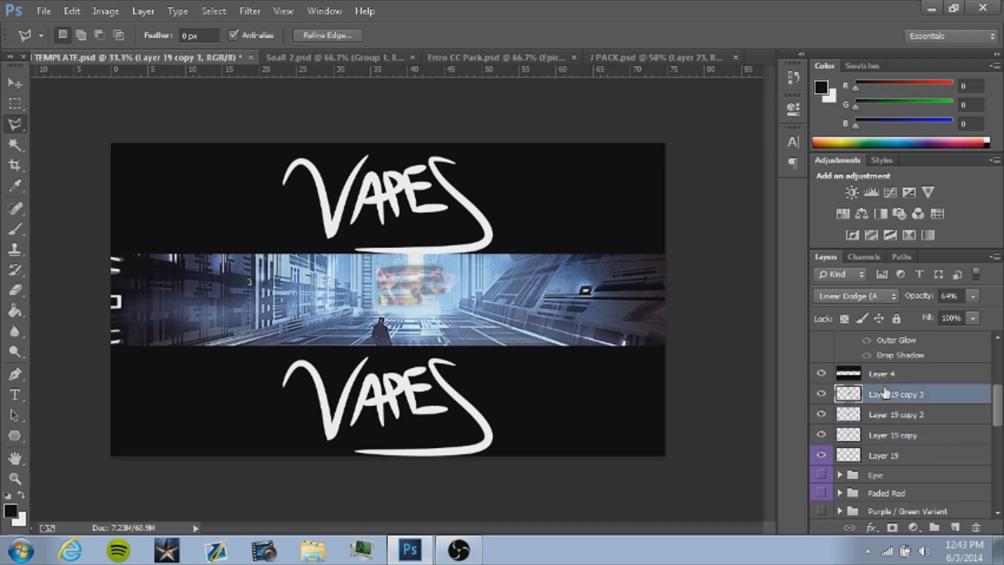
Step: Show the Ice Blue group and move all four color correction groups above the flame layers, directly below Layer 4
{"action": "scroll", "coordinate": [874, 425], "scroll_direction": "down", "scroll_amount": 2}
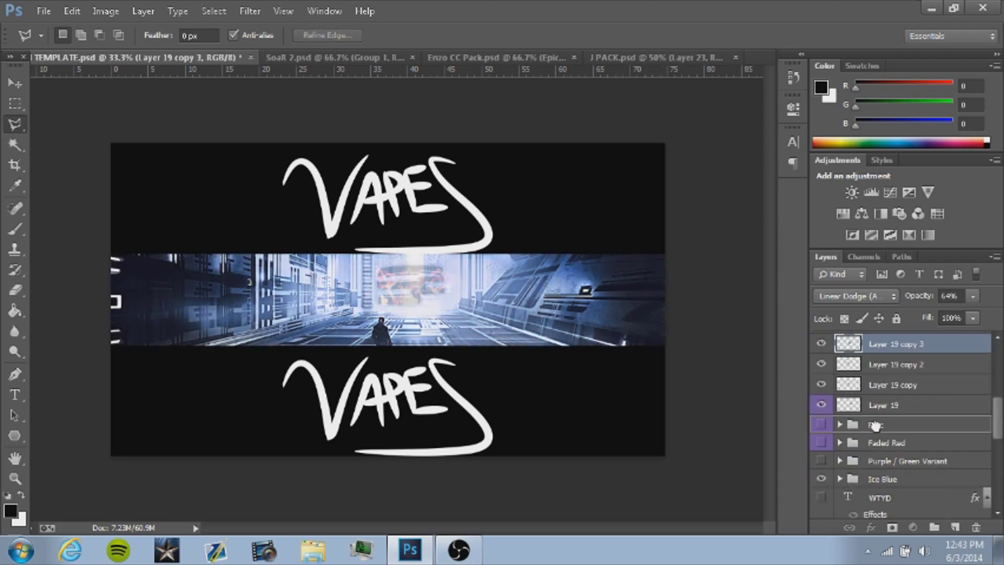
{"action": "left_click_drag", "start_coordinate": [875, 426], "coordinate": [881, 346]}
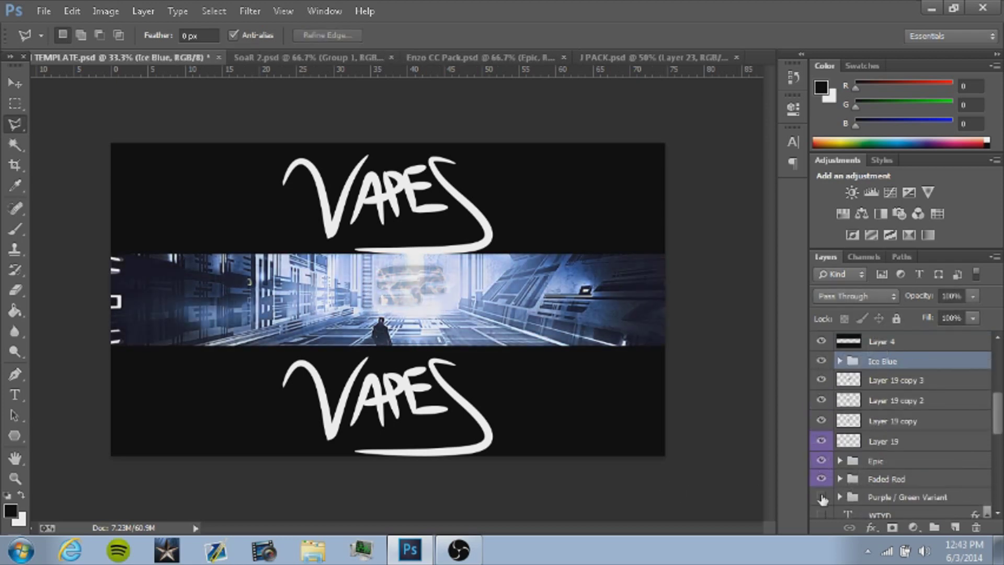
{"action": "left_click_drag", "start_coordinate": [878, 461], "coordinate": [926, 357]}
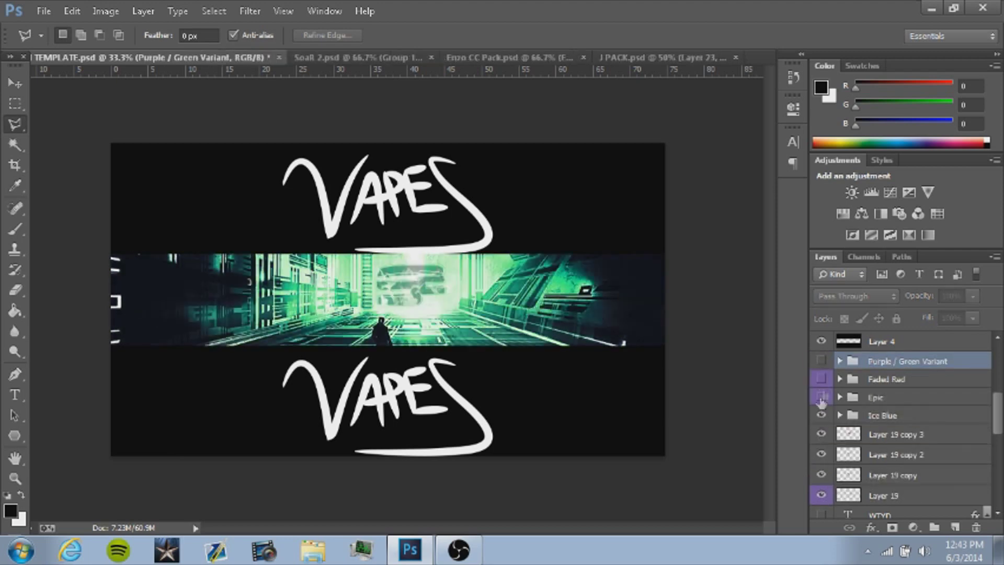
Step: Compare the color correction groups by toggling them over the banner, leaving only Ice Blue visible
{"action": "left_click", "coordinate": [821, 361]}
{"action": "left_click", "coordinate": [822, 396]}
{"action": "left_click", "coordinate": [823, 381]}
{"action": "left_click", "coordinate": [822, 381]}
{"action": "left_click", "coordinate": [823, 414]}
{"action": "left_click", "coordinate": [822, 415]}
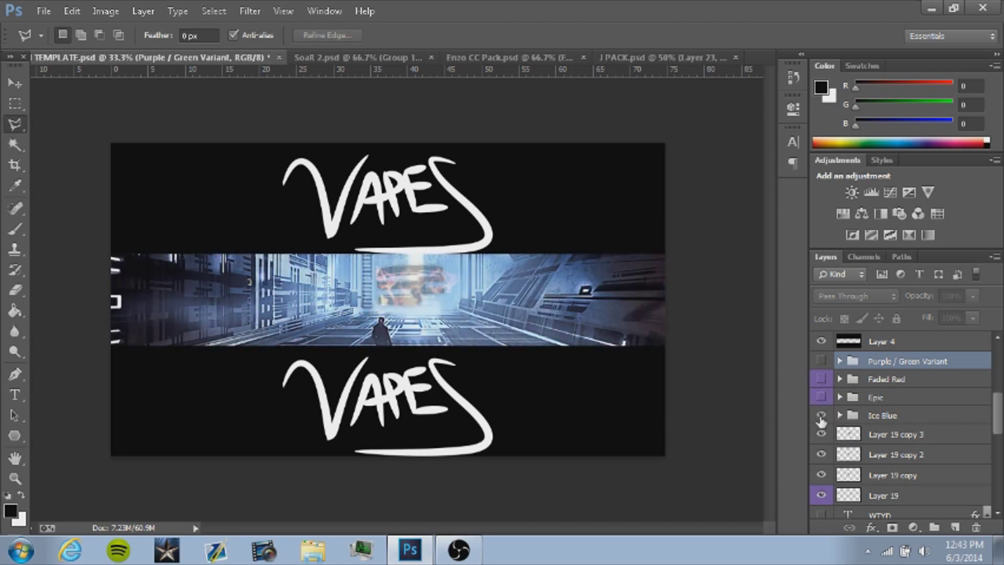
Step: Try moving Layer 16 directly below Layer 4, and return it to its place below Layer 17
{"action": "scroll", "coordinate": [847, 418], "scroll_direction": "down", "scroll_amount": 5}
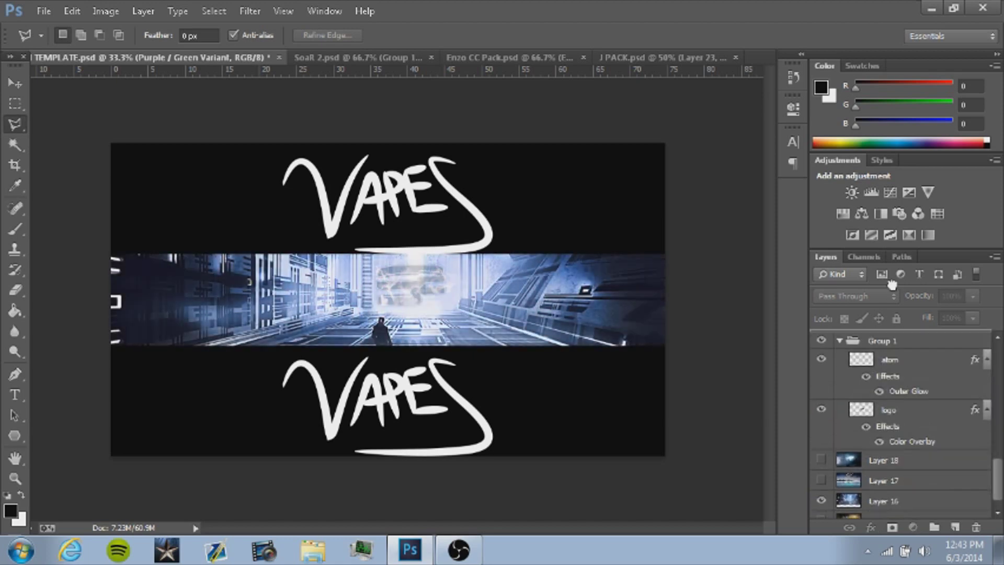
{"action": "left_click_drag", "start_coordinate": [892, 285], "coordinate": [895, 287]}
{"action": "left_click_drag", "start_coordinate": [911, 340], "coordinate": [910, 339]}
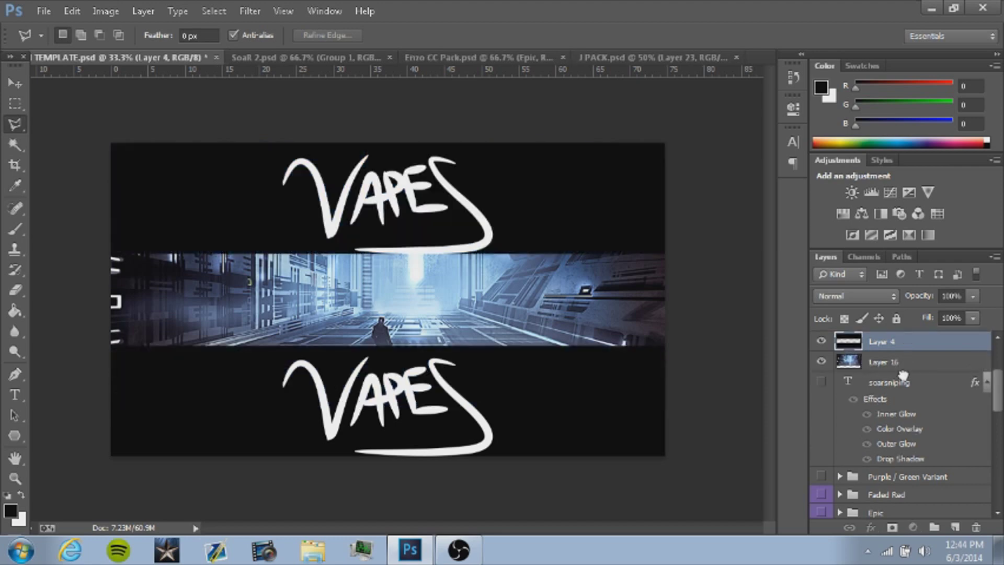
{"action": "left_click_drag", "start_coordinate": [903, 375], "coordinate": [942, 542]}
{"action": "scroll", "coordinate": [919, 507], "scroll_direction": "down", "scroll_amount": 5}
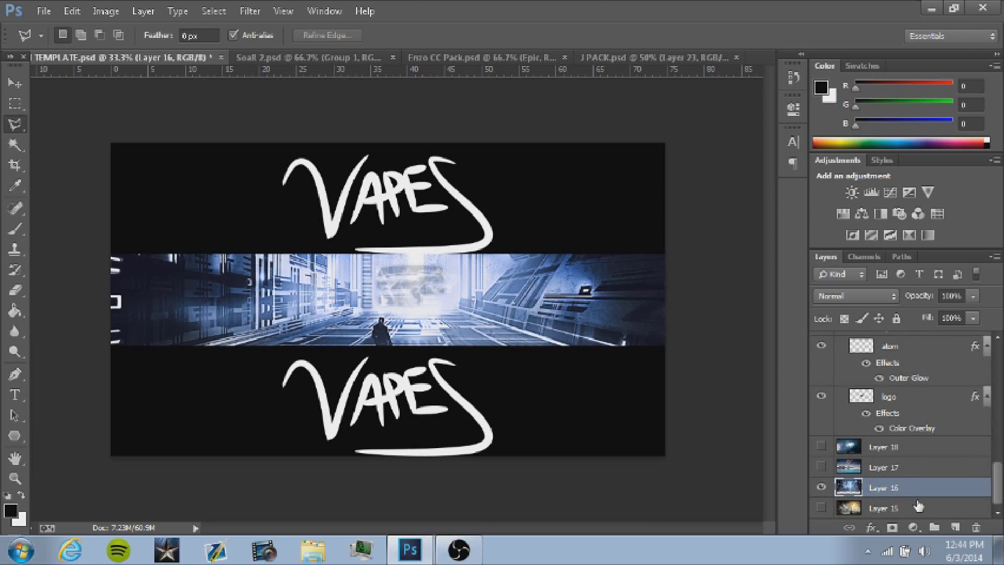
{"action": "left_click", "coordinate": [972, 296]}
{"action": "left_click", "coordinate": [947, 314]}
{"action": "key", "text": "Escape"}
{"action": "left_click", "coordinate": [910, 396]}
Step: Preview Layer 17 as the background in place of Layer 16, and restore Layer 16
{"action": "left_click", "coordinate": [821, 488]}
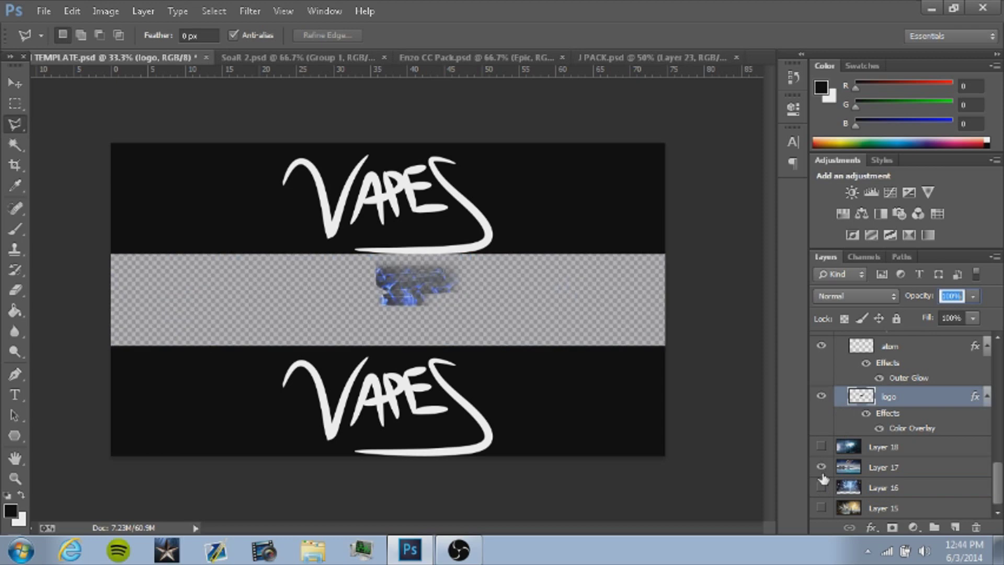
{"action": "left_click", "coordinate": [821, 467]}
{"action": "left_click", "coordinate": [820, 467]}
{"action": "left_click", "coordinate": [822, 486]}
Step: Toggle the Layer 19 copy 2 flame to judge its effect on the logo, and leave it hidden
{"action": "scroll", "coordinate": [892, 450], "scroll_direction": "up", "scroll_amount": 7}
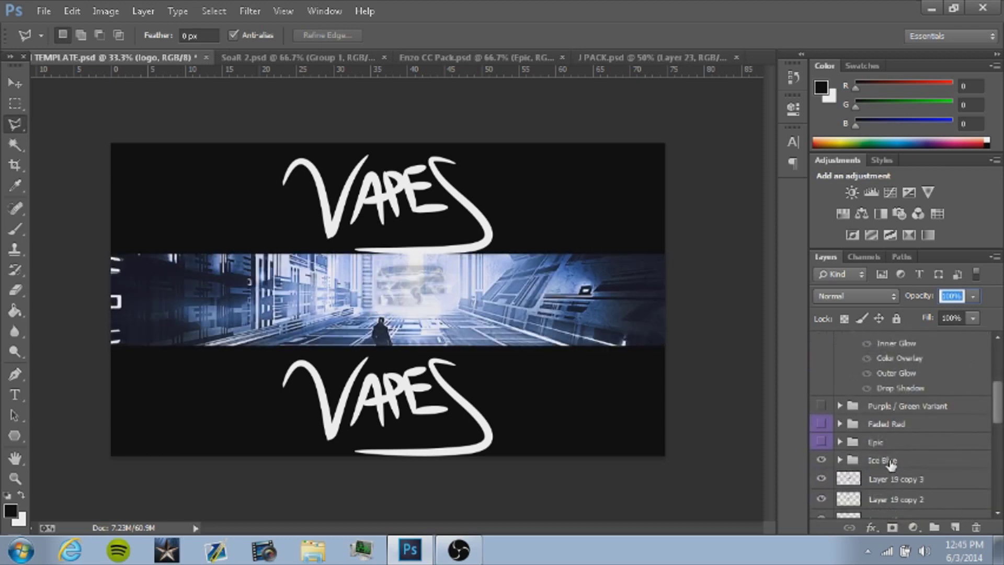
{"action": "scroll", "coordinate": [889, 463], "scroll_direction": "down", "scroll_amount": 1}
{"action": "left_click", "coordinate": [879, 451]}
{"action": "left_click", "coordinate": [821, 449]}
{"action": "left_click", "coordinate": [821, 449]}
{"action": "left_click", "coordinate": [820, 449]}
{"action": "left_click", "coordinate": [820, 449]}
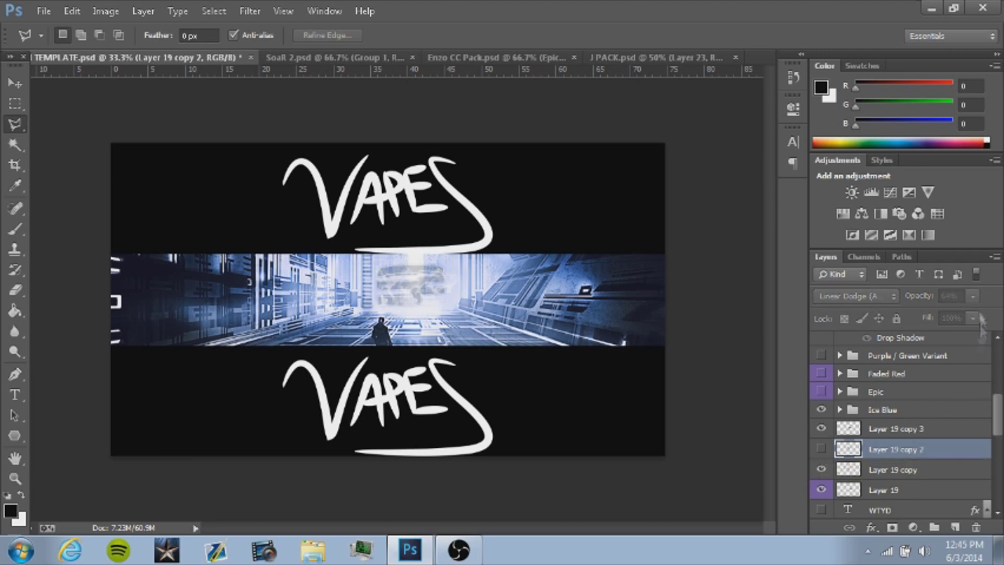
Step: Lower the opacity of the remaining visible flame layers, bringing Layer 19 copy 3 to about 25%
{"action": "left_click", "coordinate": [889, 470]}
{"action": "left_click", "coordinate": [904, 434]}
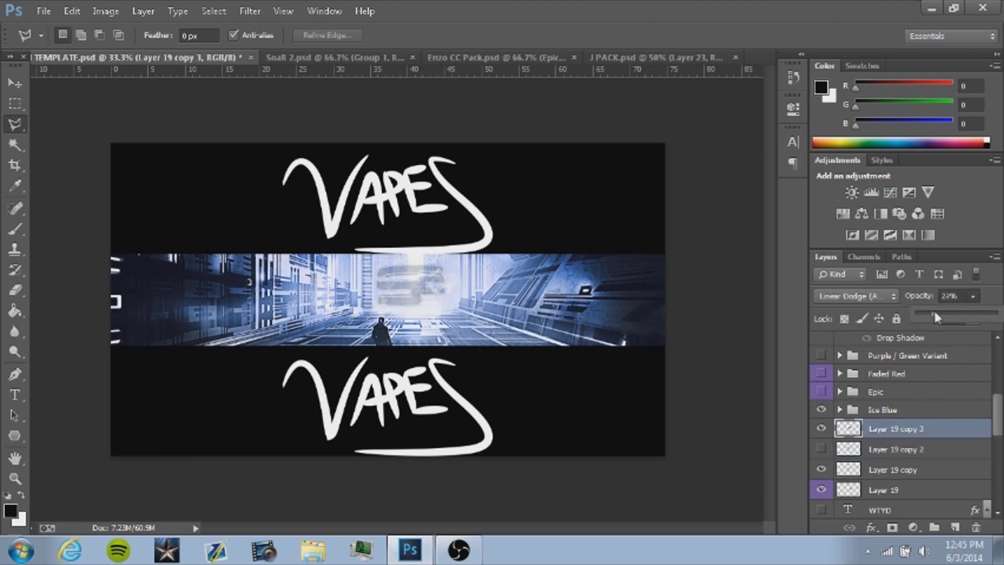
{"action": "left_click", "coordinate": [883, 489]}
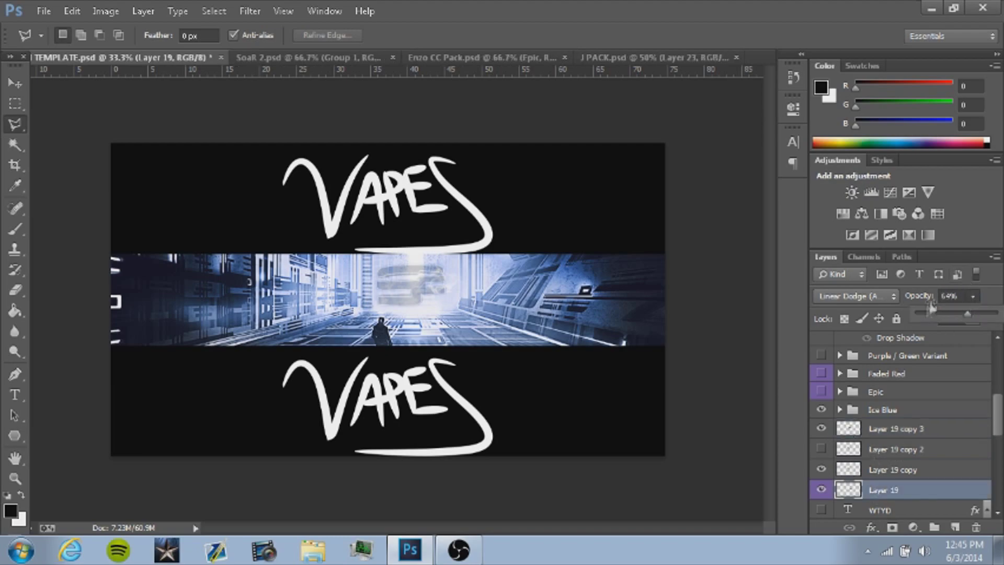